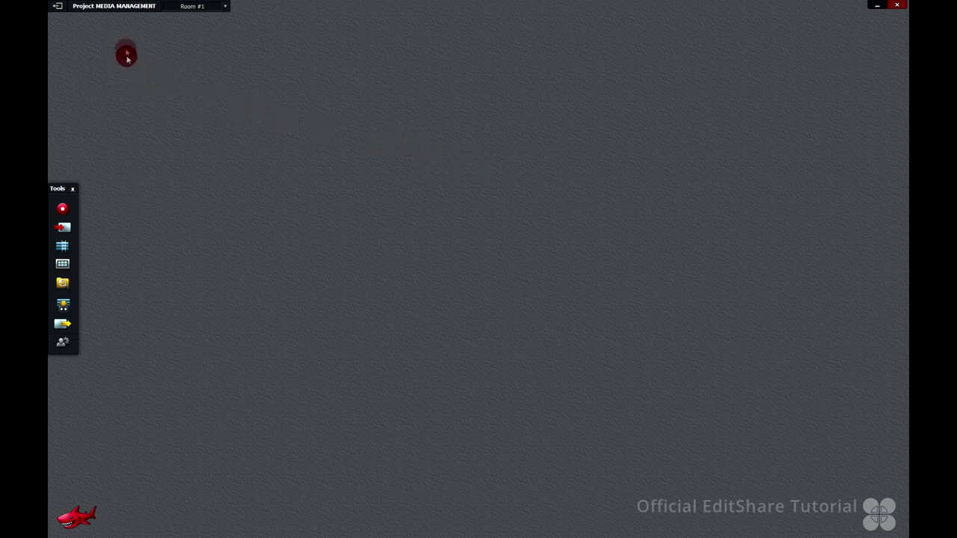
Open the project details and show its Media location (87.5 of 116.4 Gb used)
left_click(126, 9)
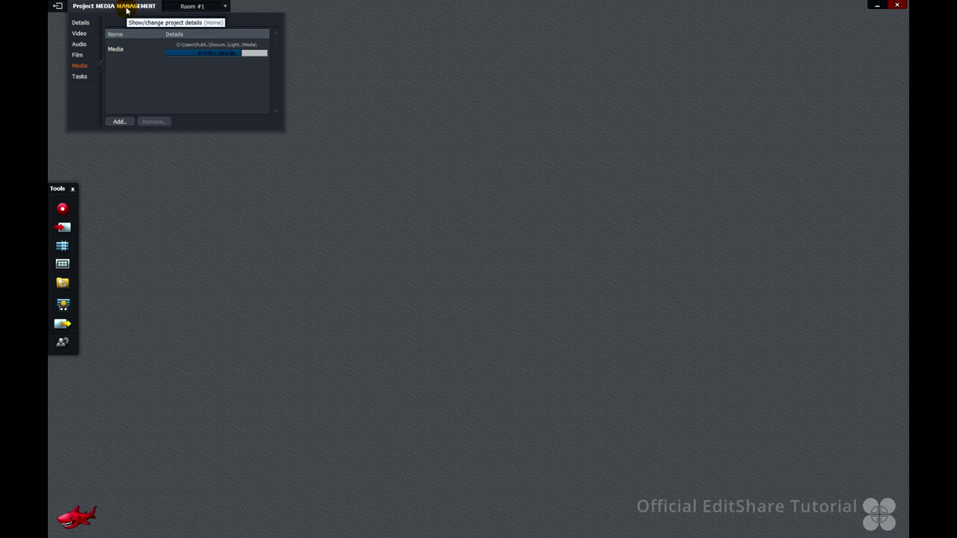
left_click(88, 68)
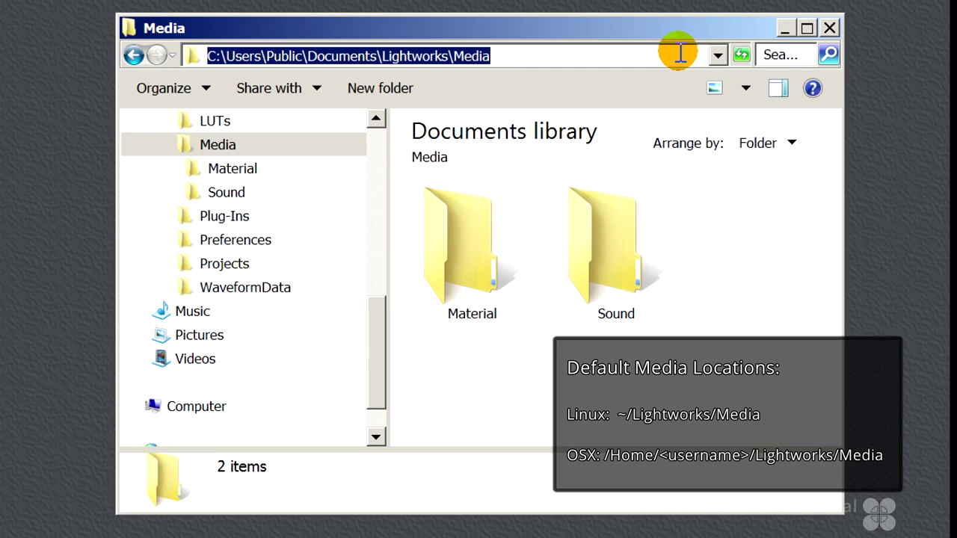
Box-select the Material and Sound folders inside Lightworks Media in Explorer
left_click(459, 374)
left_click_drag(459, 374, 619, 318)
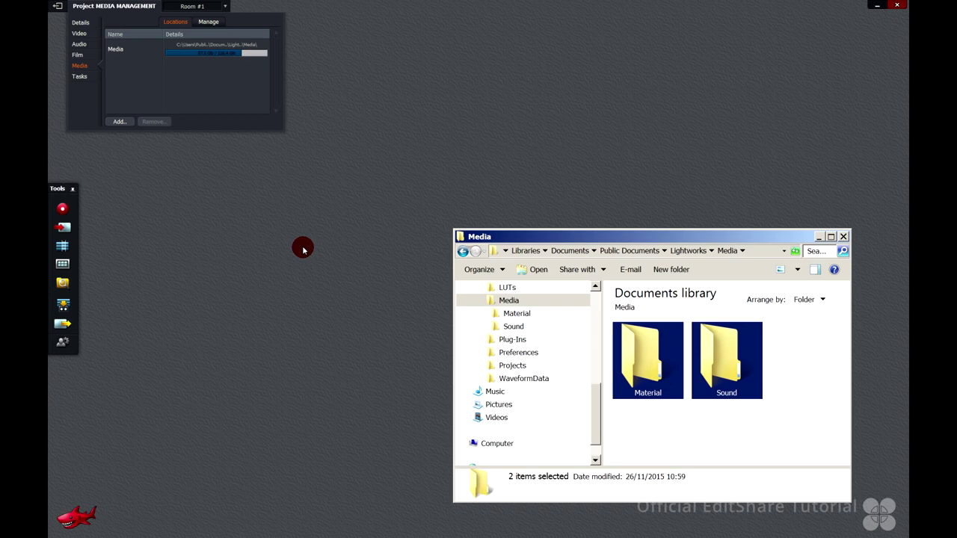
Import CREATE LINK.mp4 using the Create Link mode
left_click(63, 227)
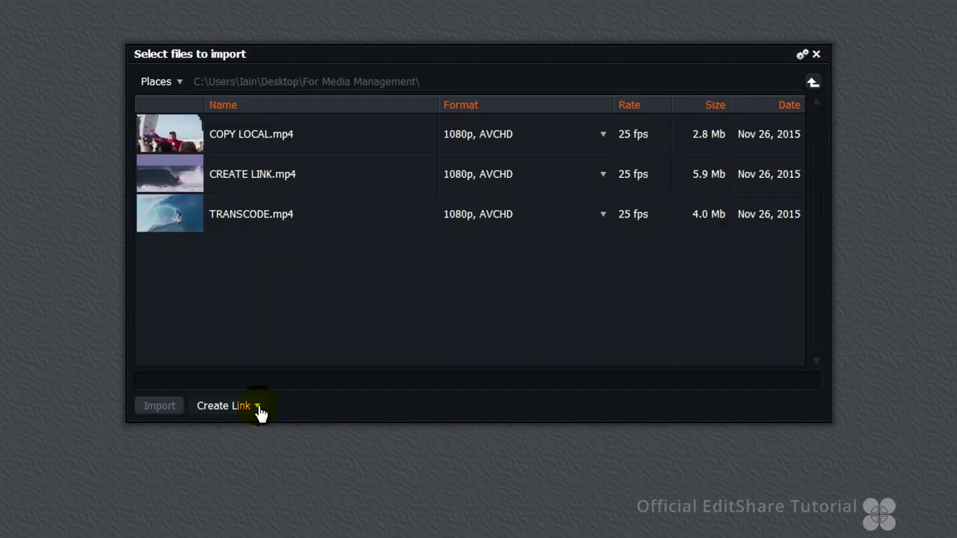
left_click(258, 408)
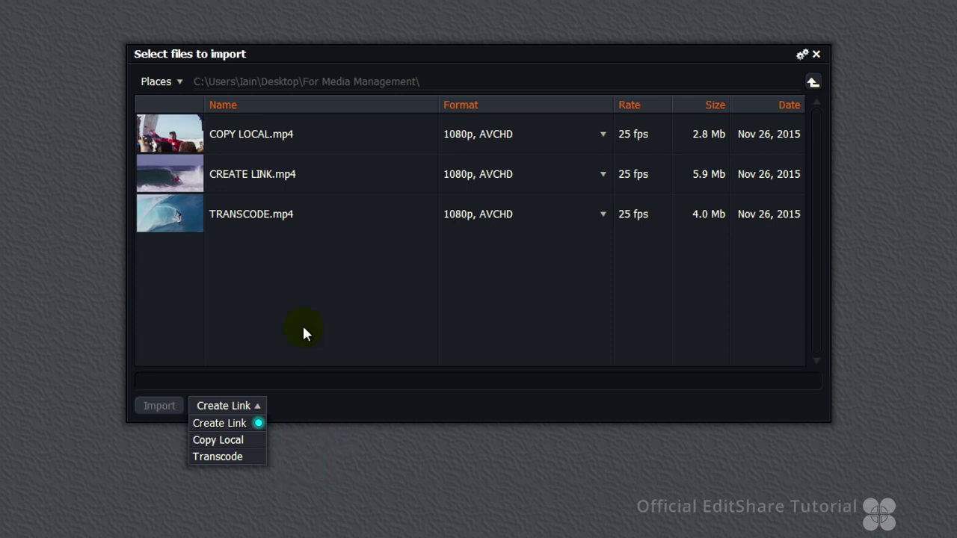
left_click(186, 181)
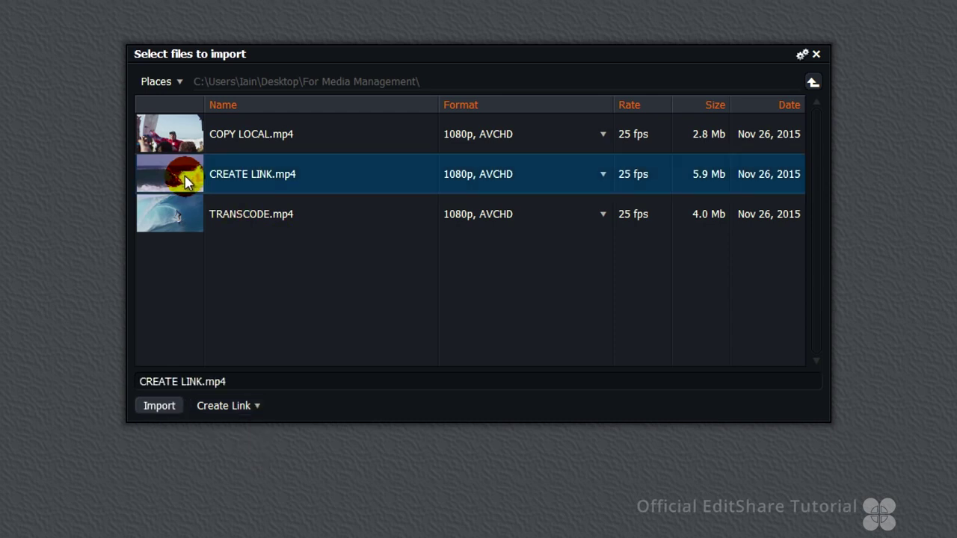
left_click(159, 411)
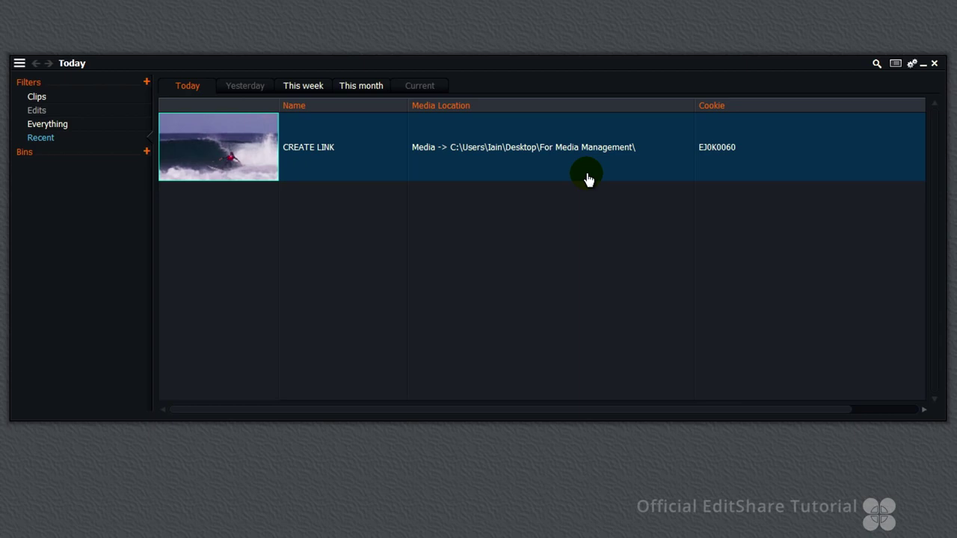
Open the Material folder's VJ0K0060.mp4 stub in Notepad and select its CREATE LINK.mp4 path
left_click(588, 179)
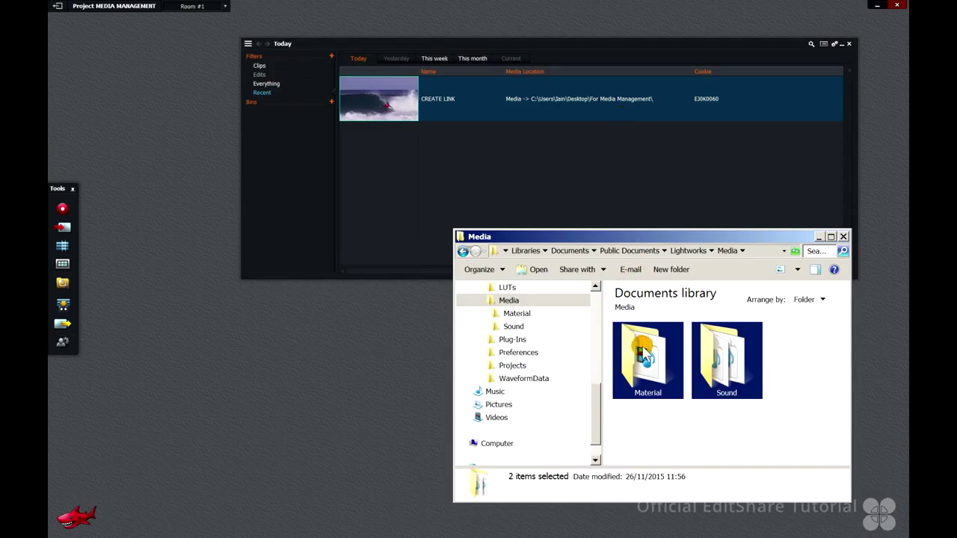
double_click(643, 351)
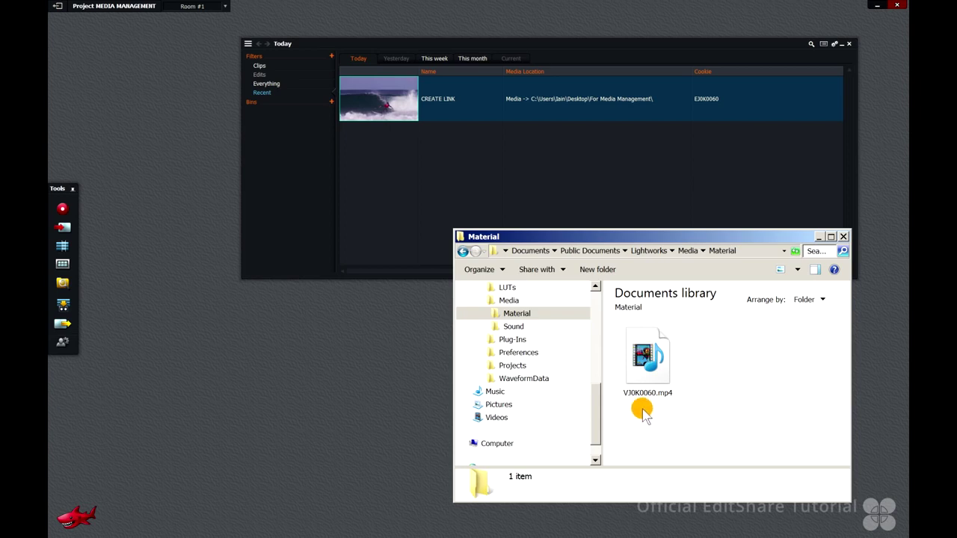
mouse_move(648, 358)
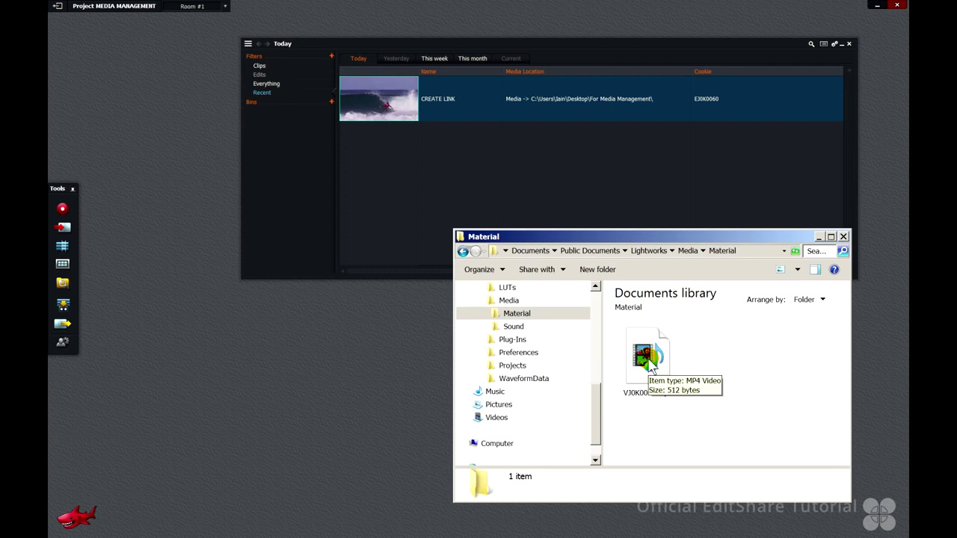
left_click(649, 404)
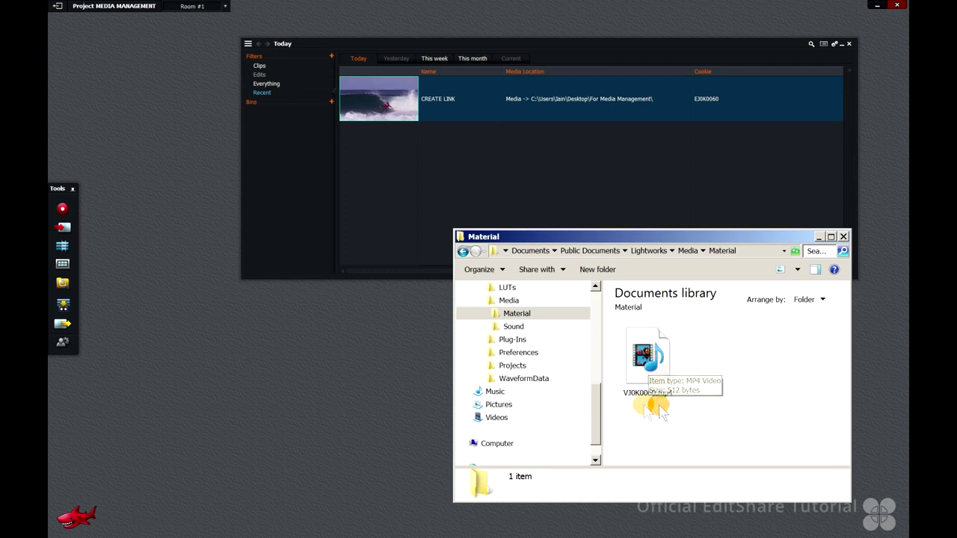
double_click(652, 363)
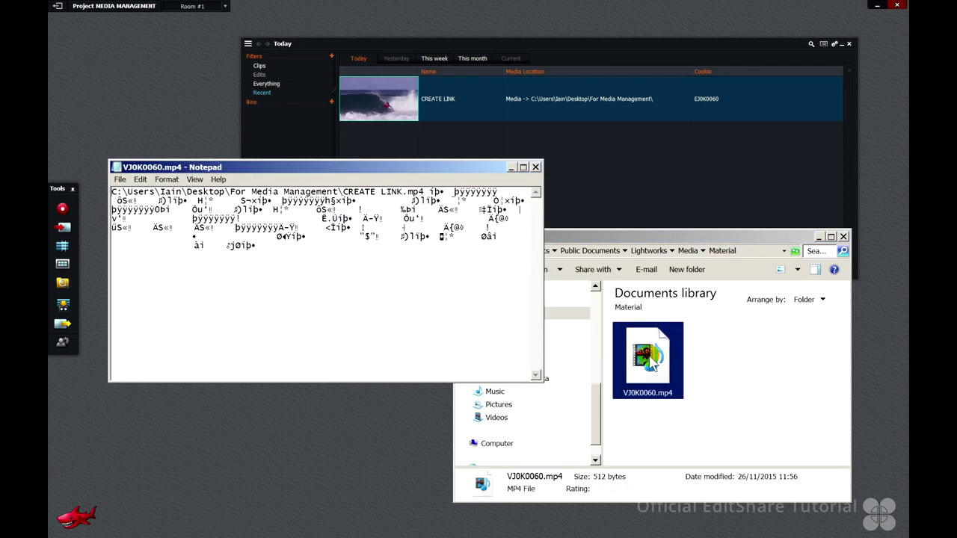
left_click_drag(424, 192, 105, 191)
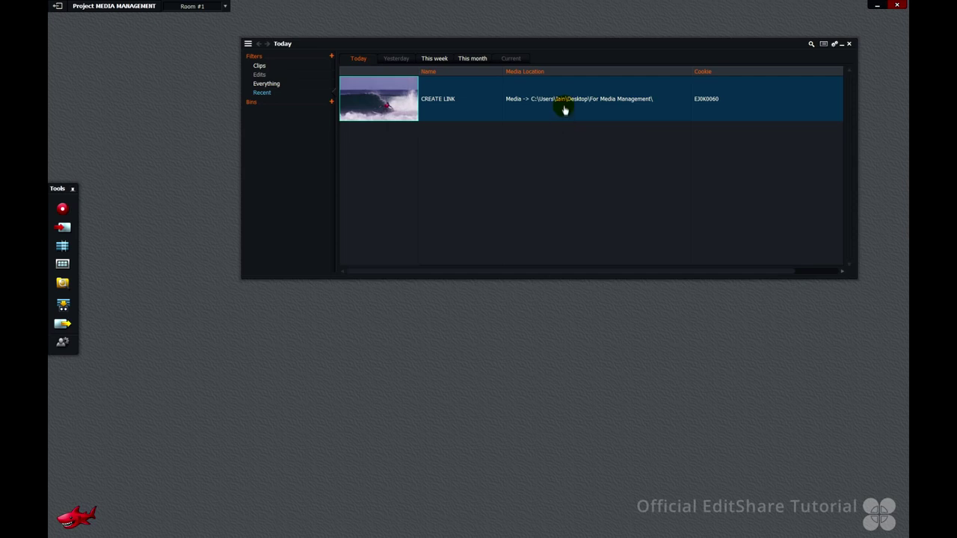
View the CREATE LINK clip and its filecard, revealing the source file from its Media Location
left_click(564, 105)
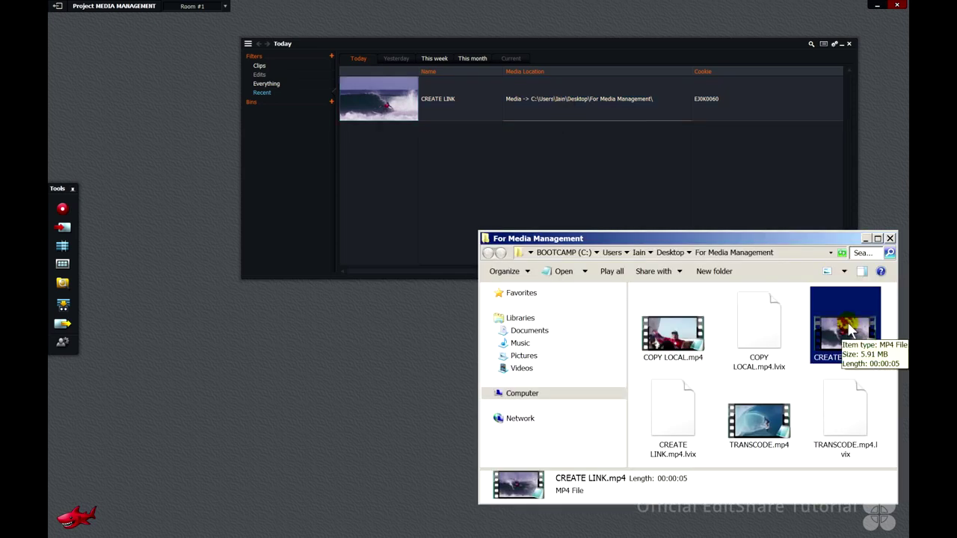
left_click(381, 99)
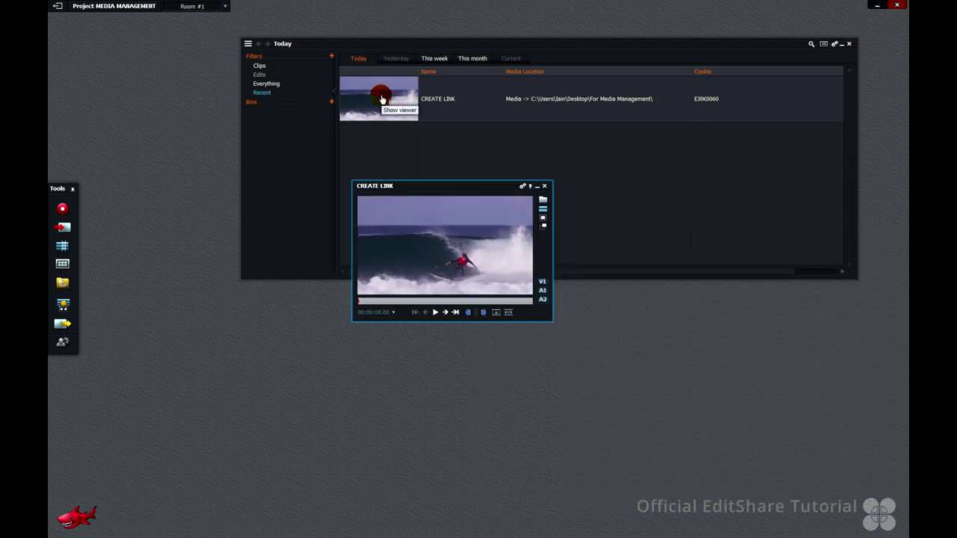
left_click(543, 200)
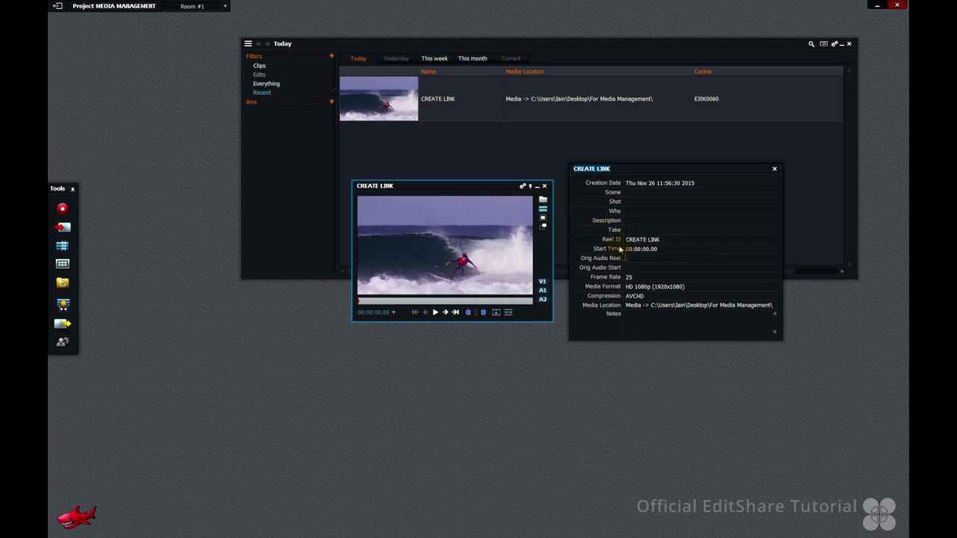
left_click(647, 316)
left_click(703, 307)
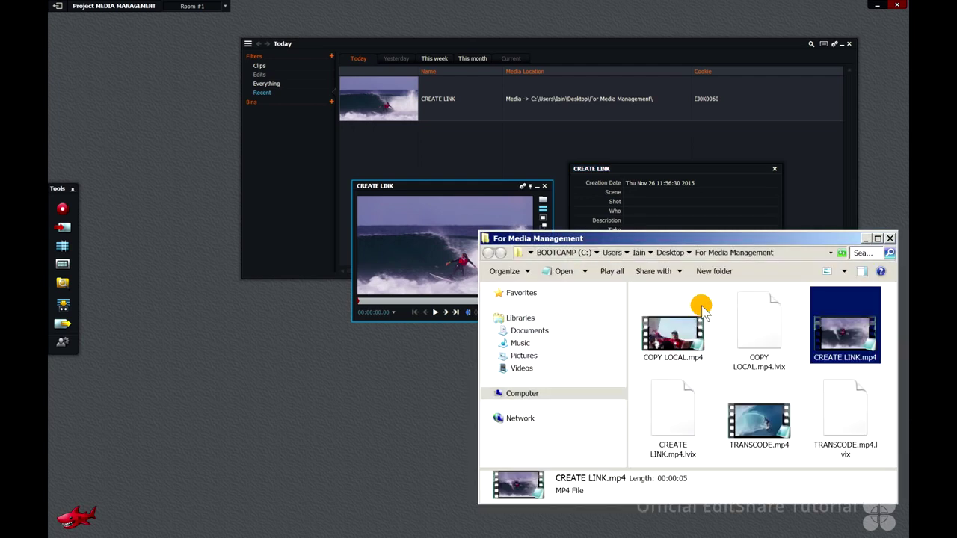
left_click(649, 151)
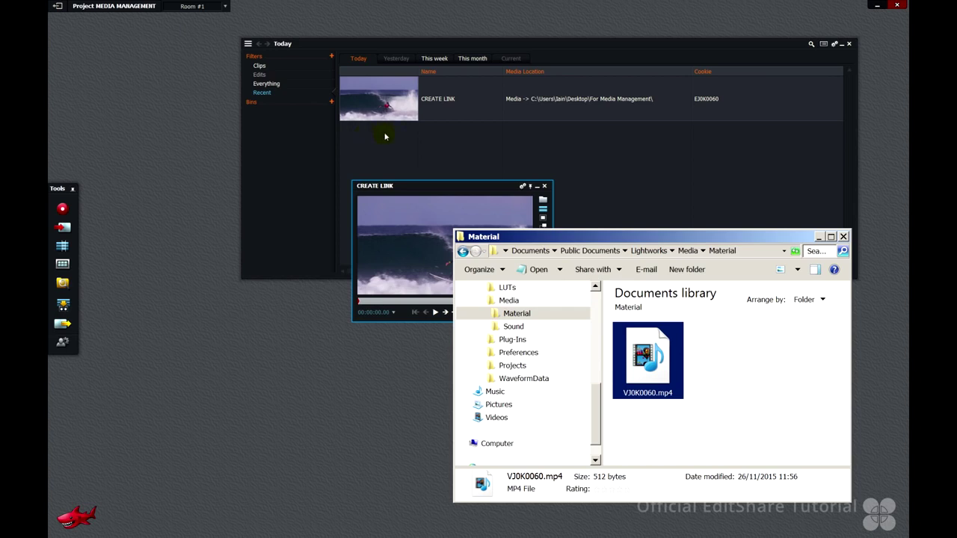
Open the Sound folder's SJ1K0060.mp4 in Notepad and select its CREATE LINK.mp4 path
left_click(689, 253)
left_click(730, 359)
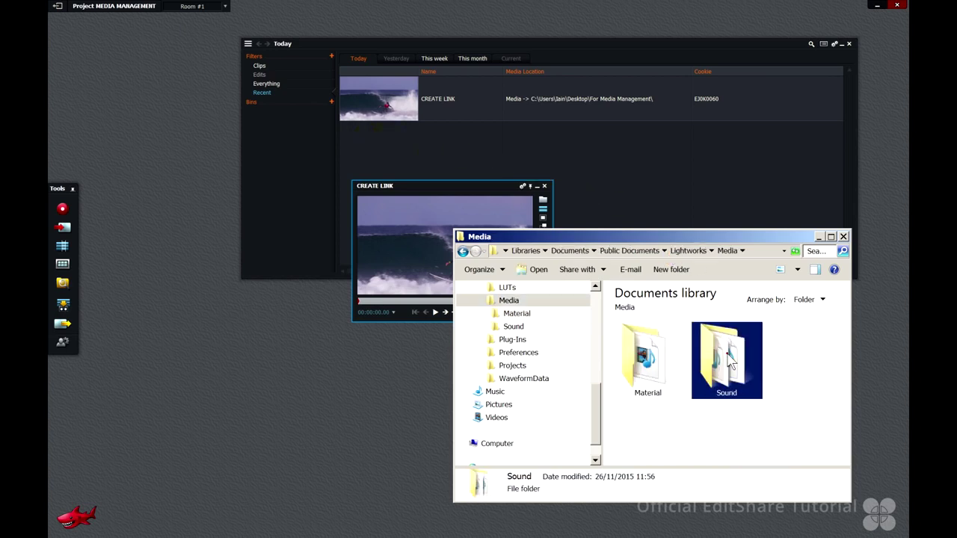
double_click(731, 360)
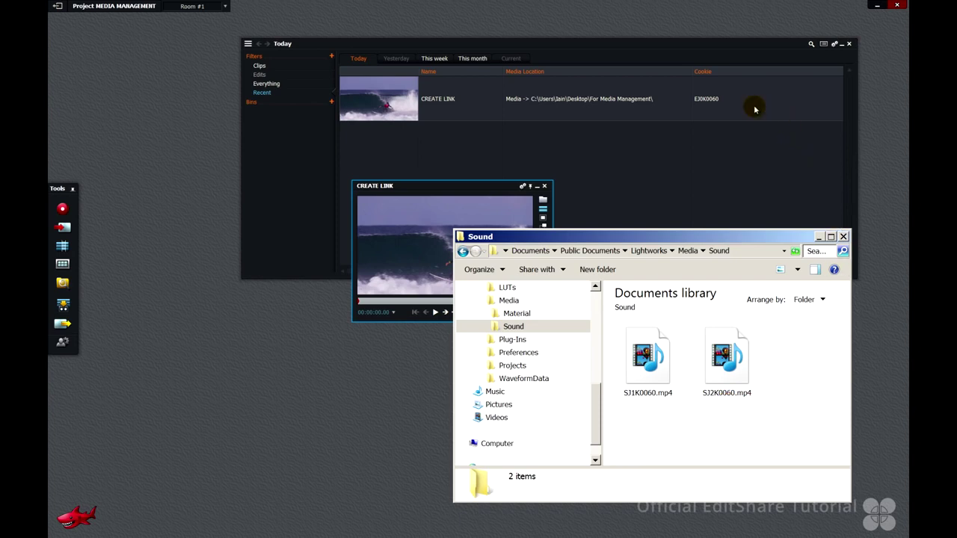
right_click(653, 359)
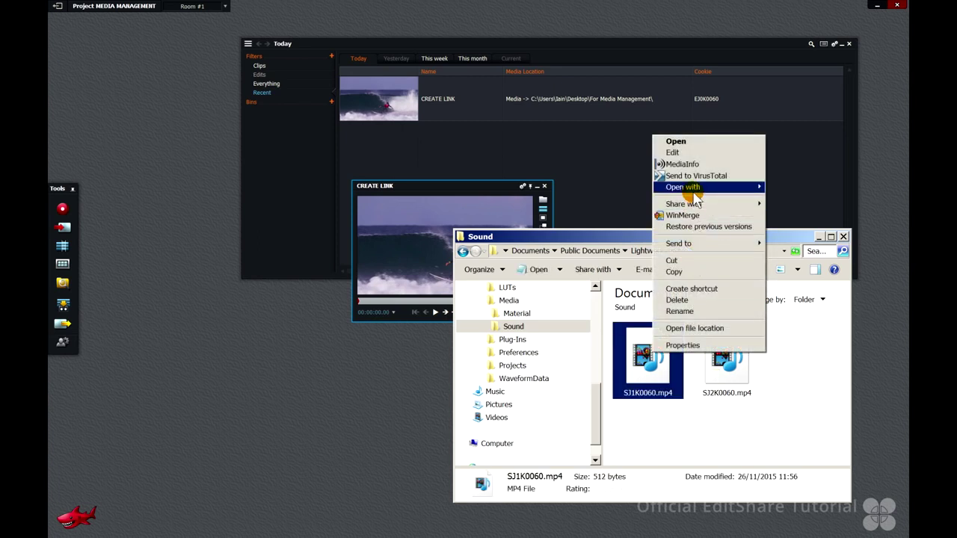
left_click(671, 152)
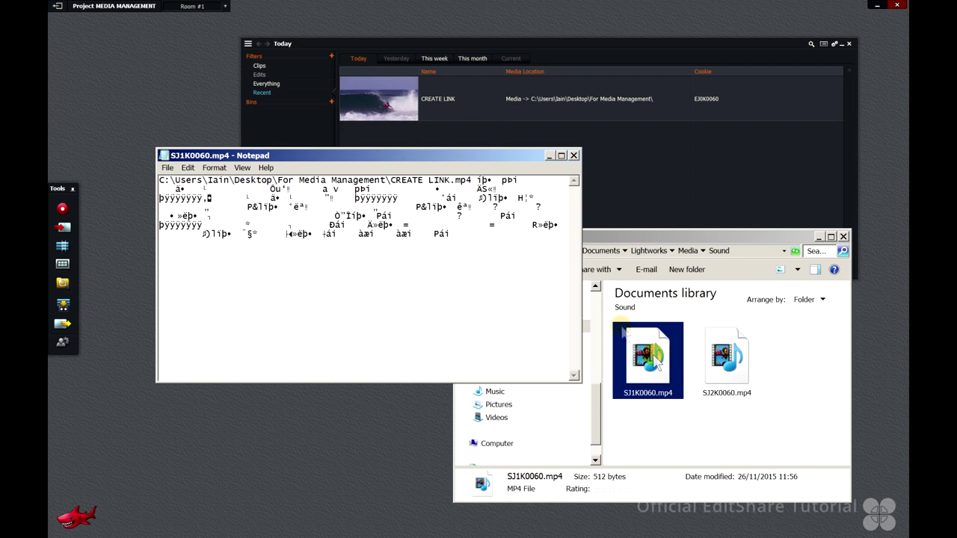
left_click_drag(472, 180, 159, 181)
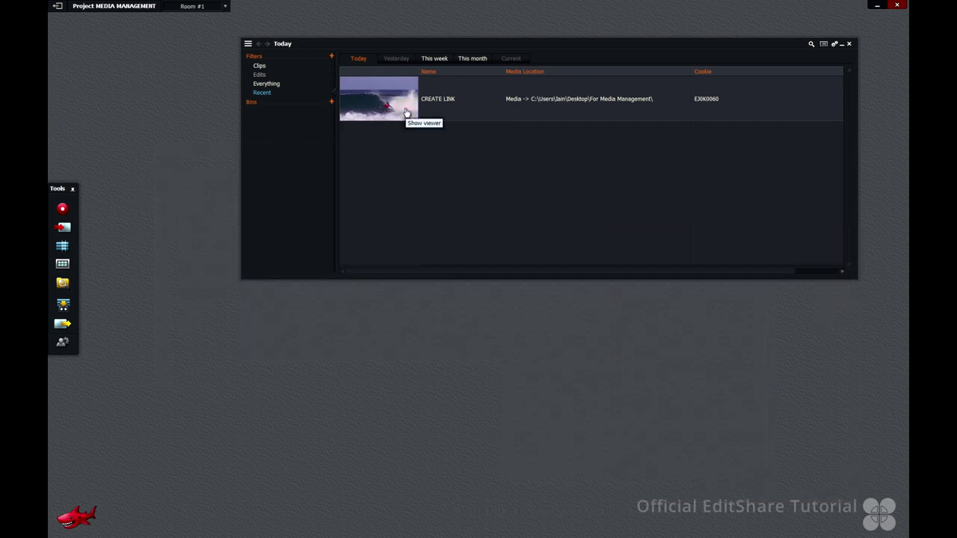
Check the CREATE LINK clip's summary, then import COPY LOCAL.mp4 using Copy Local mode
left_click(405, 110)
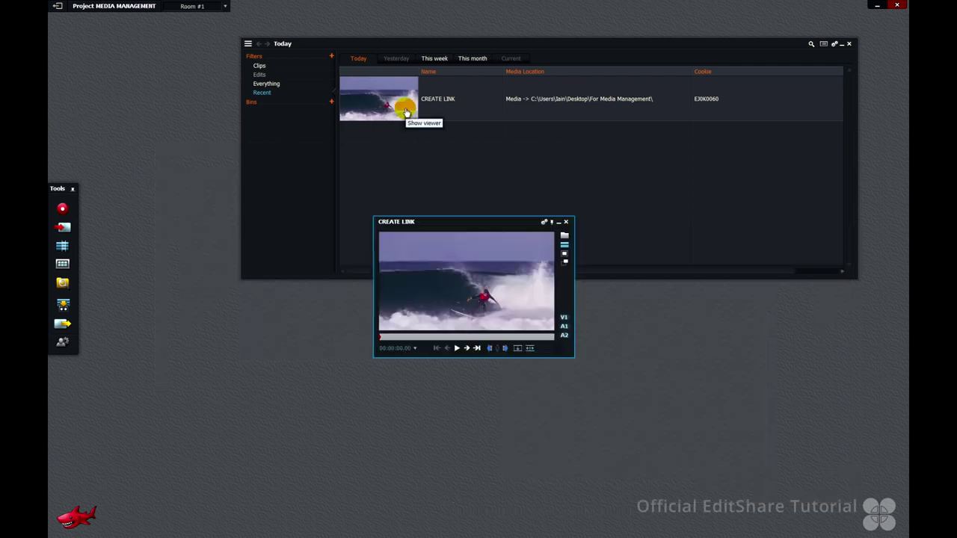
left_click(565, 257)
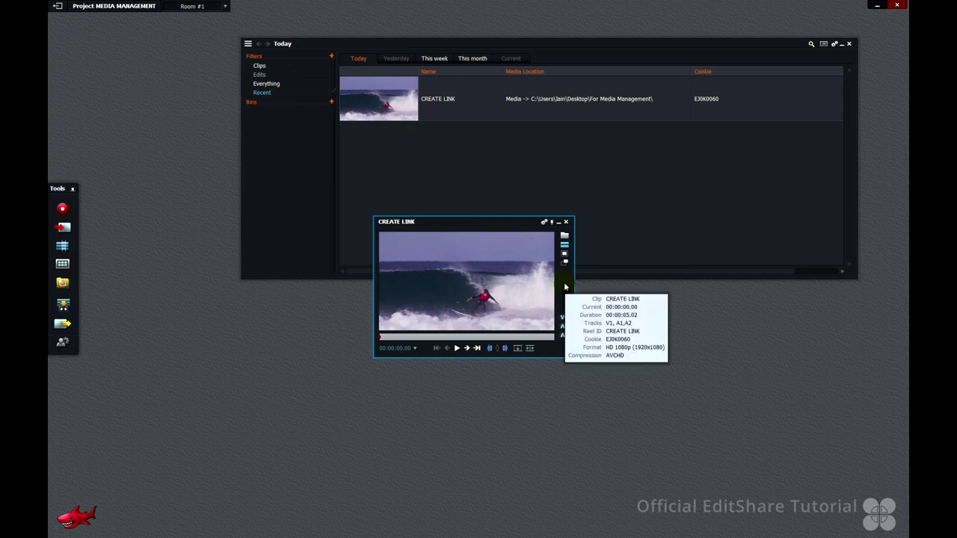
left_click(63, 227)
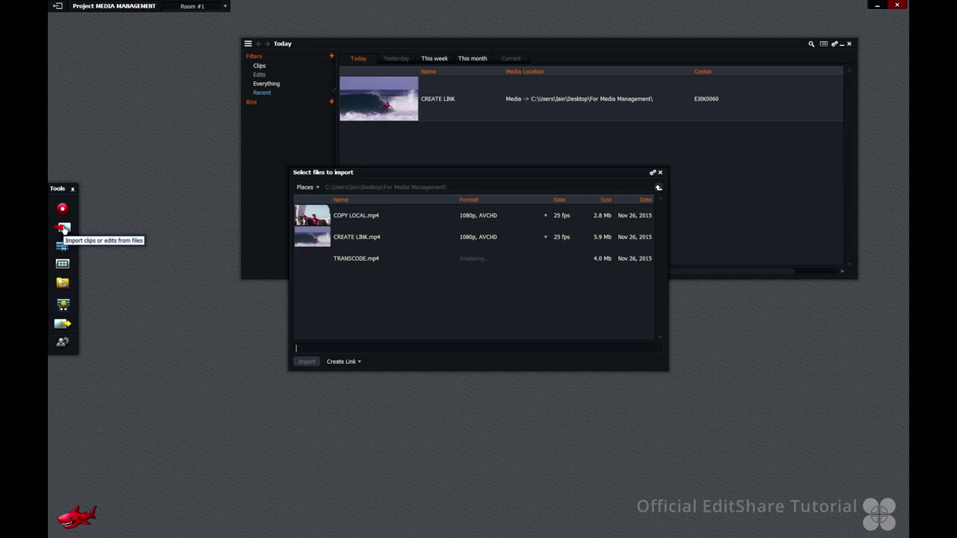
left_click(312, 222)
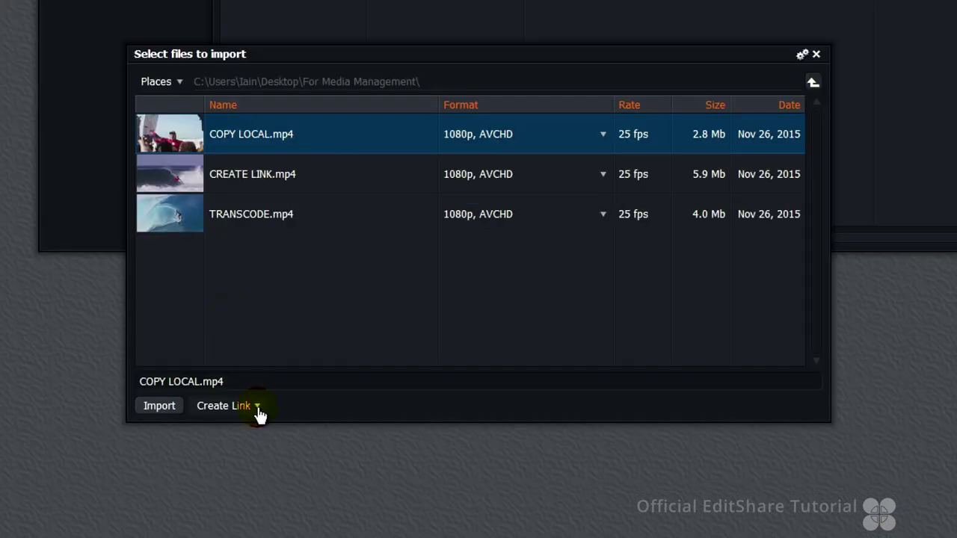
left_click(358, 362)
left_click(239, 440)
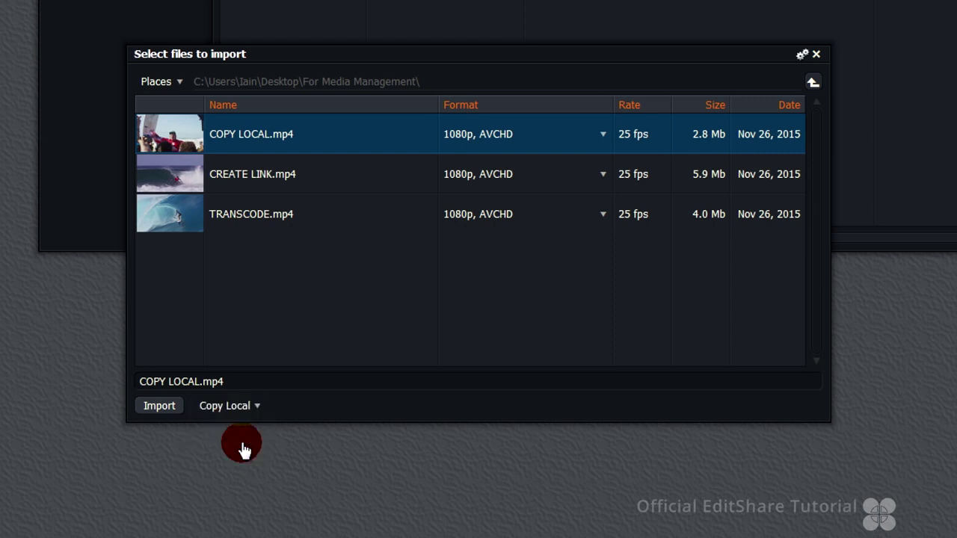
left_click(165, 408)
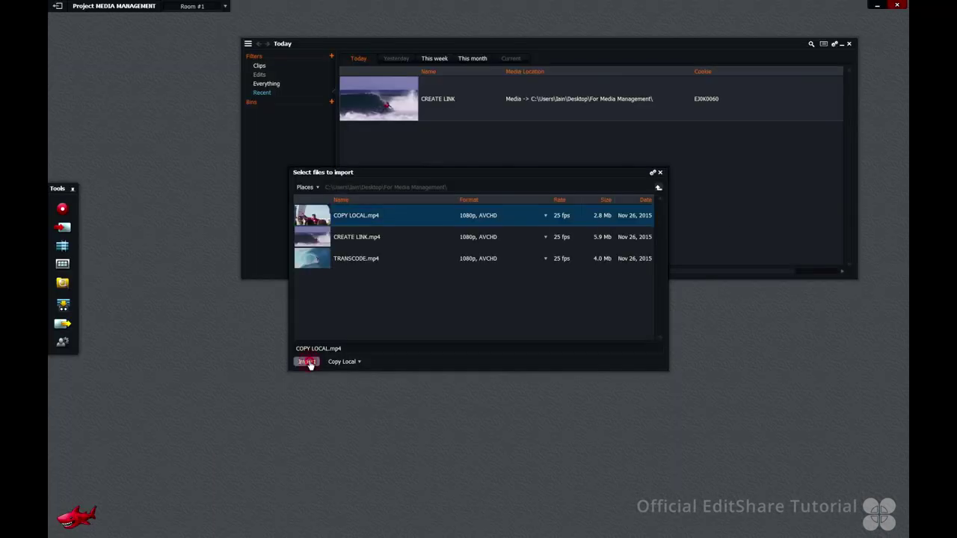
left_click(163, 410)
left_click(310, 364)
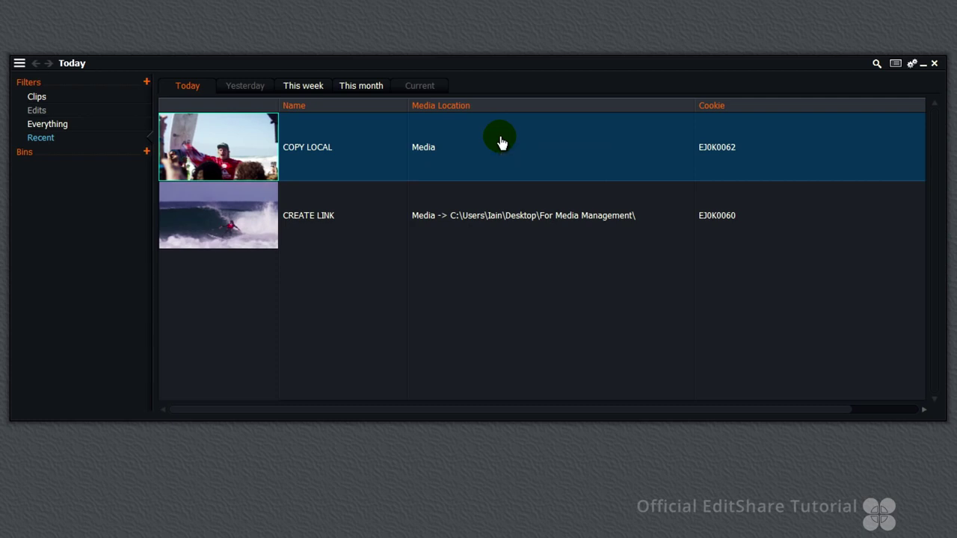
Reveal COPY LOCAL on disk and select SJ1K0062.wav and SJ2K0062.wav in the Sound folder
left_click(424, 152)
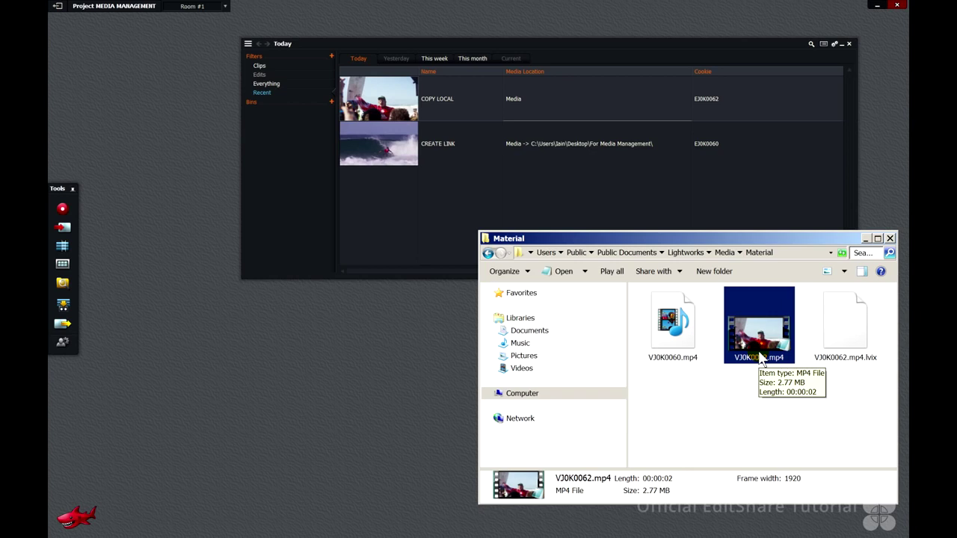
mouse_move(742, 364)
left_mouse_down()
mouse_move(745, 373)
mouse_move(740, 103)
left_mouse_up()
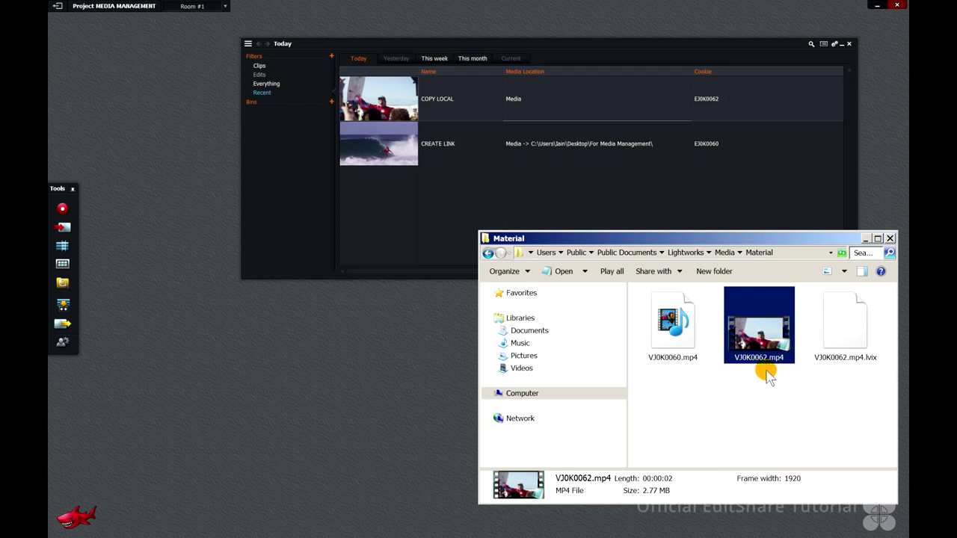
left_click_drag(760, 316, 764, 312)
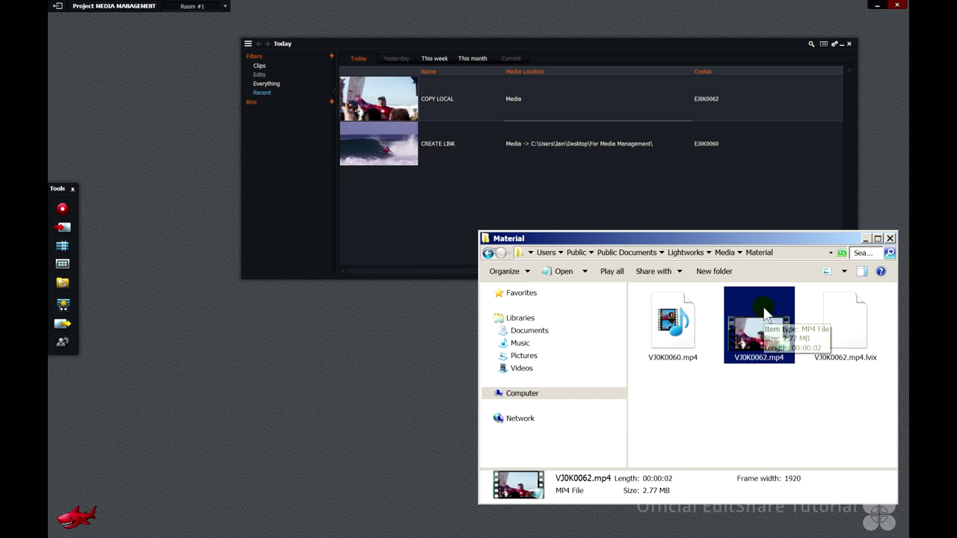
left_click(725, 252)
double_click(764, 332)
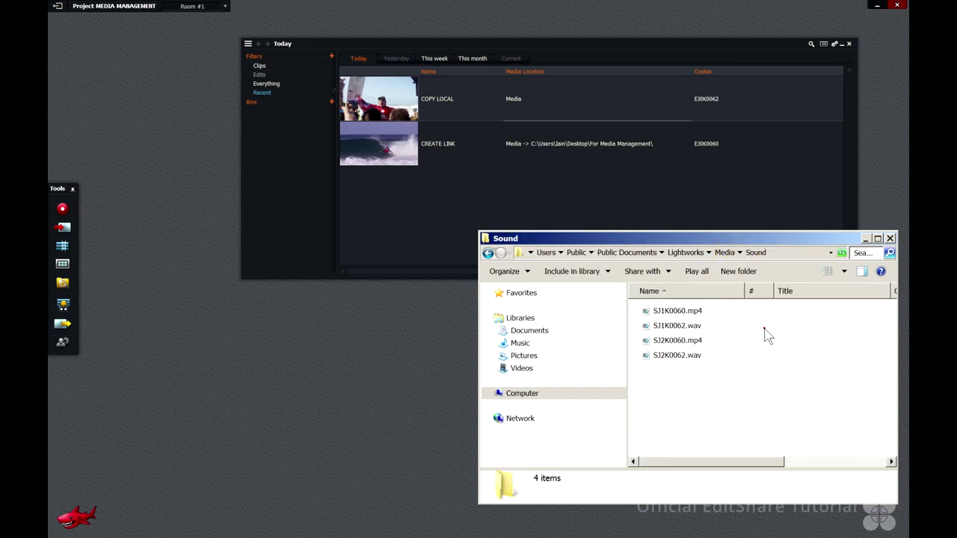
left_click(676, 327)
left_click(676, 355, "ctrl")
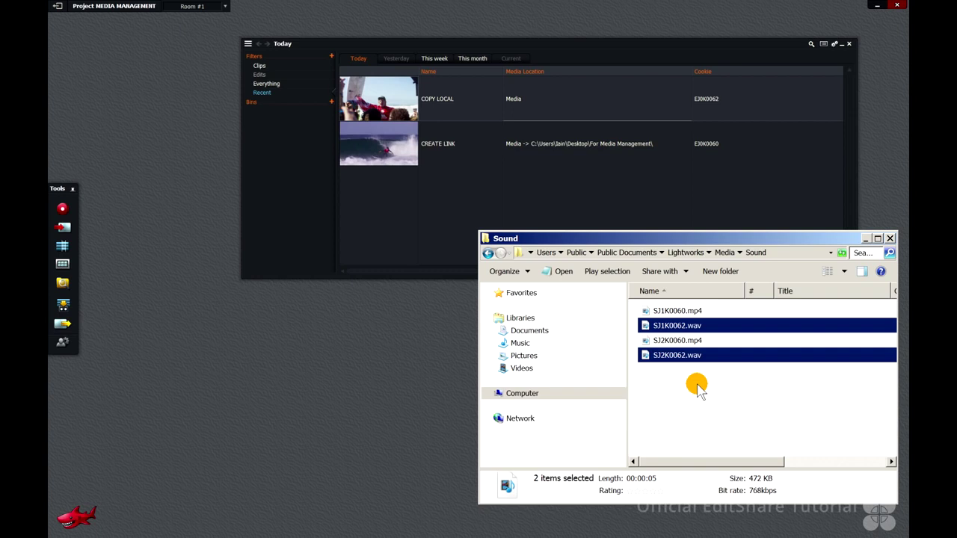
Import TRANSCODE.mp4 using the Transcode import mode
left_click(141, 223)
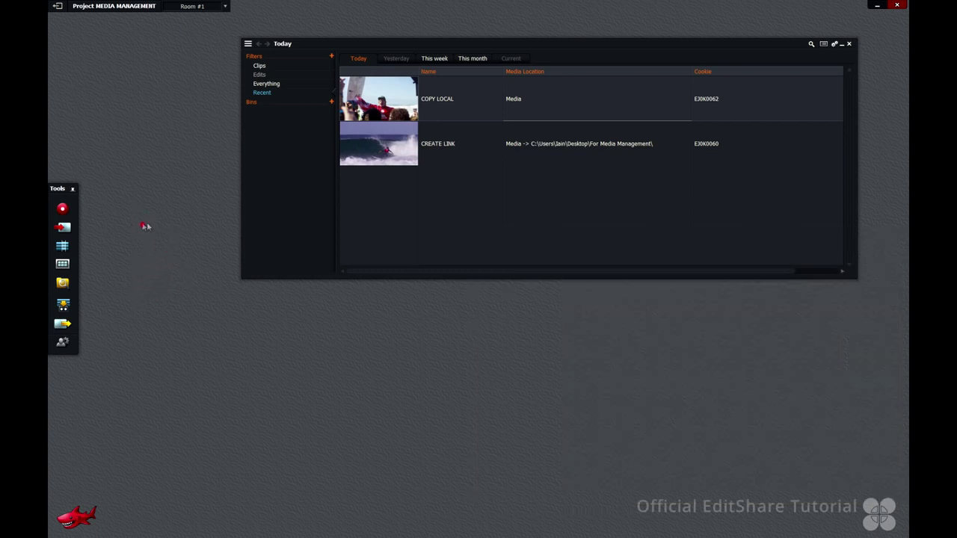
left_click(63, 229)
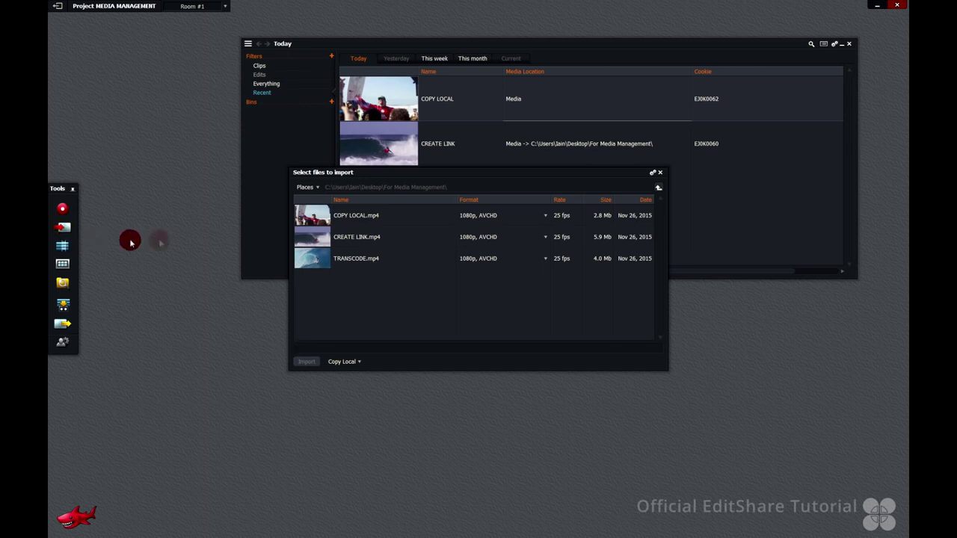
left_click(323, 258)
left_click(358, 361)
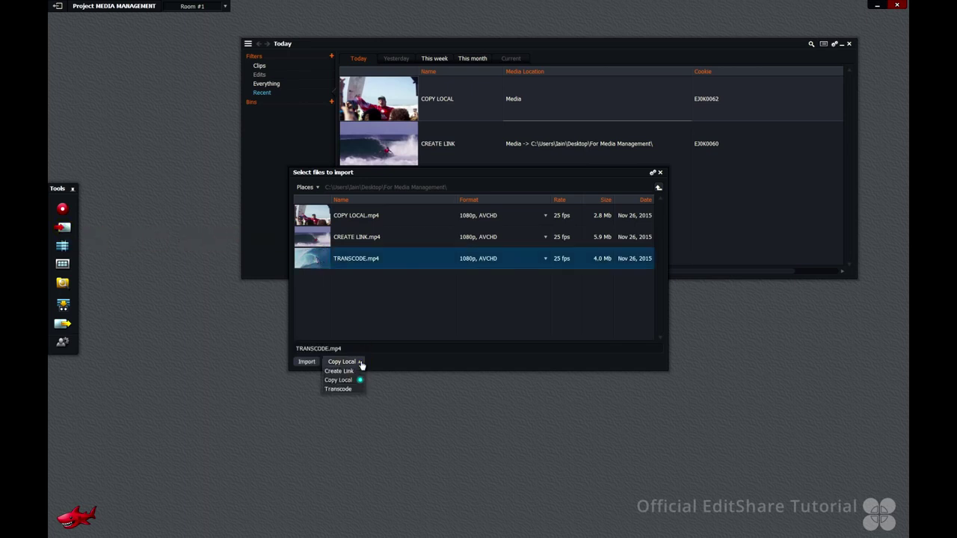
left_click(355, 388)
left_click(307, 363)
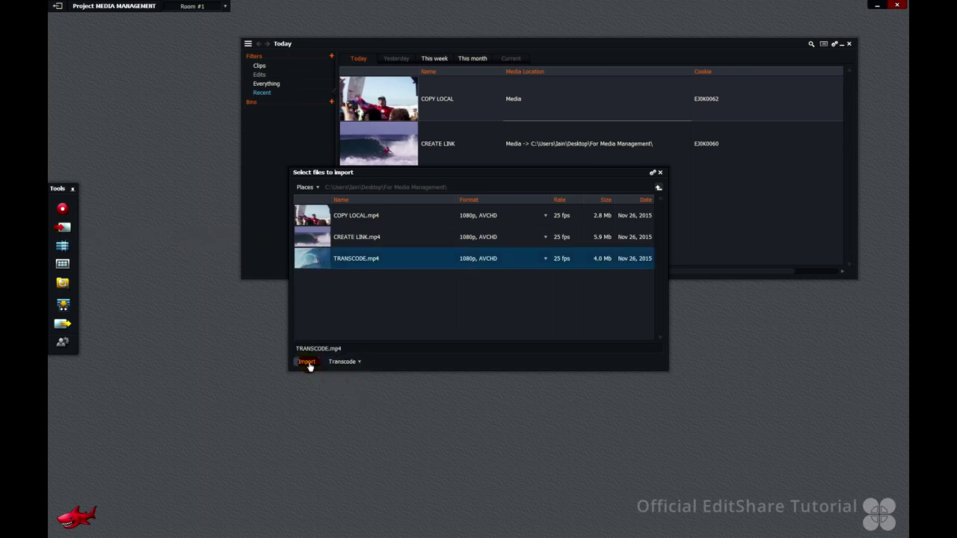
left_click(306, 362)
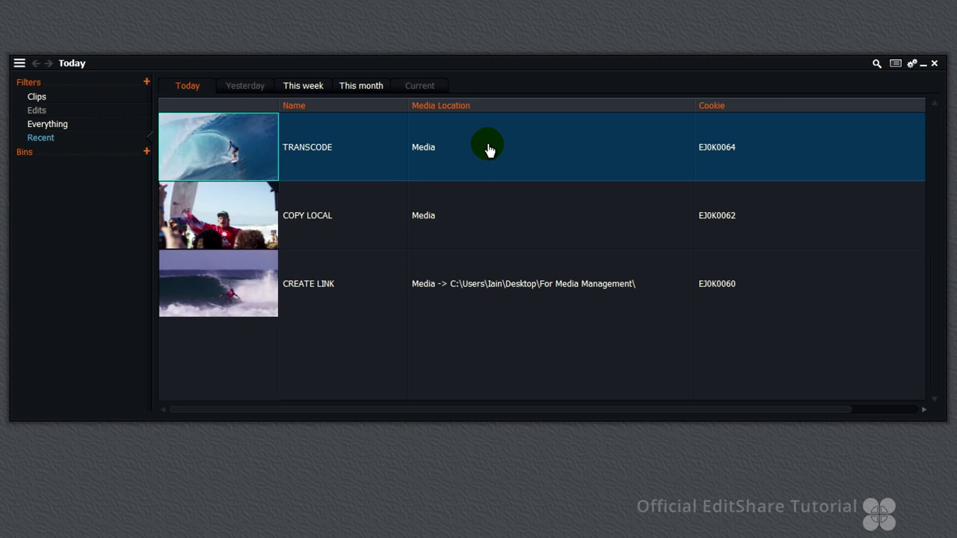
Reveal TRANSCODE's VJ0K0064.AVI and select SJ1K0064.wav and SJ2K0064.wav in the Sound folder
left_click(423, 147)
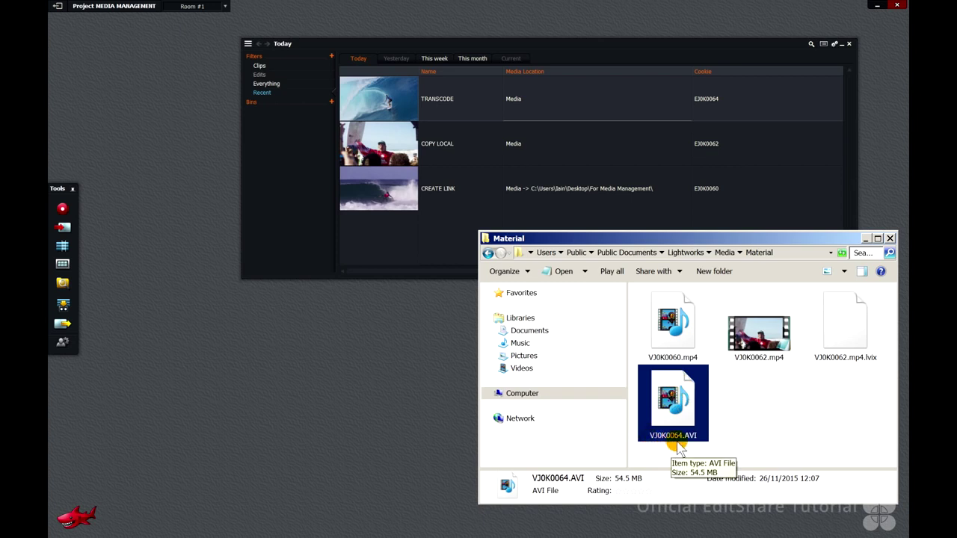
left_click(725, 252)
double_click(755, 329)
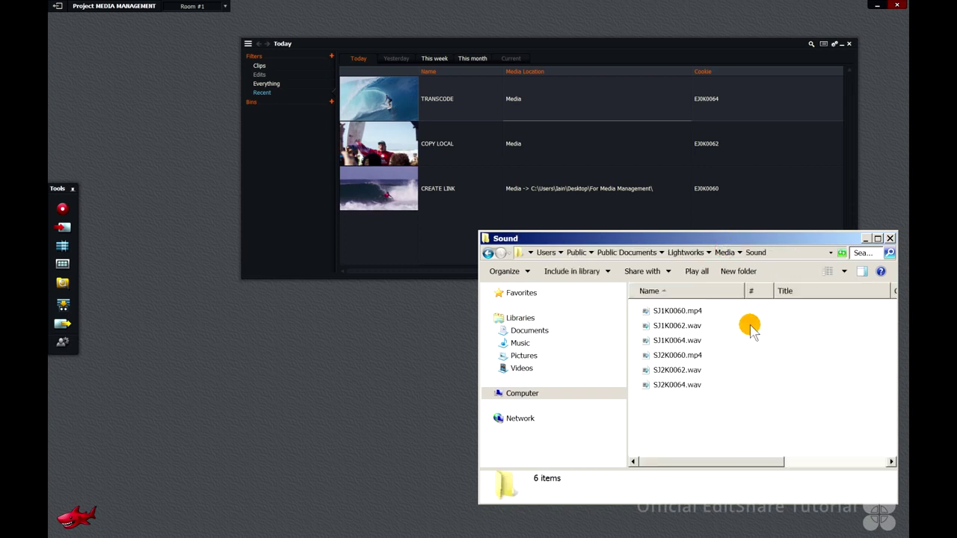
left_click(754, 340)
left_click(762, 384, "ctrl")
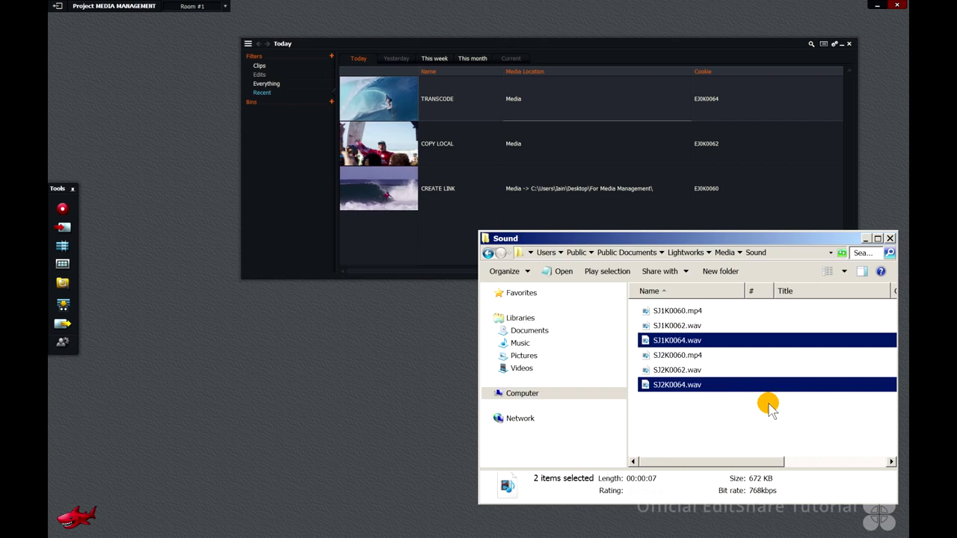
left_click(521, 307)
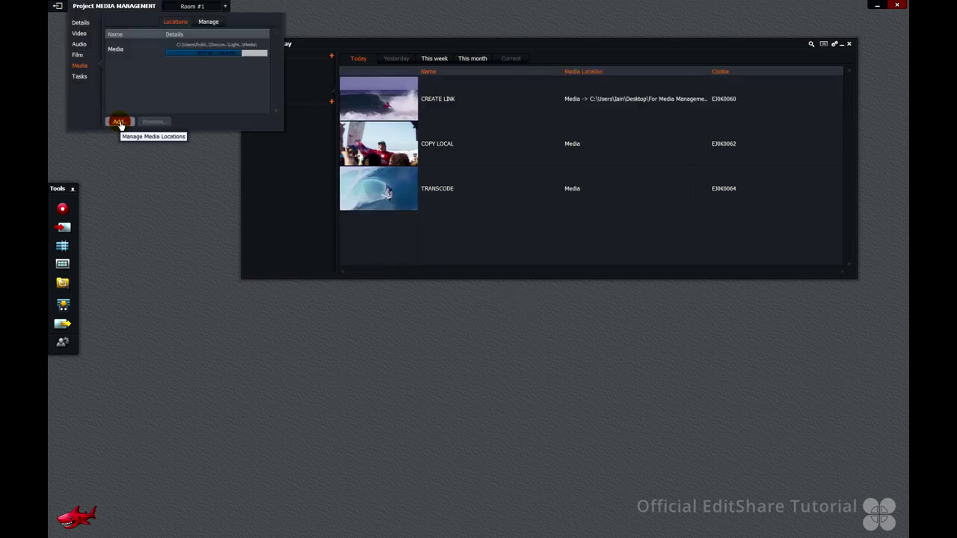
Add J:\USB DRIVE LWKS MEDIA as a second project media location, then bring up Import
left_click(119, 122)
left_click(389, 210)
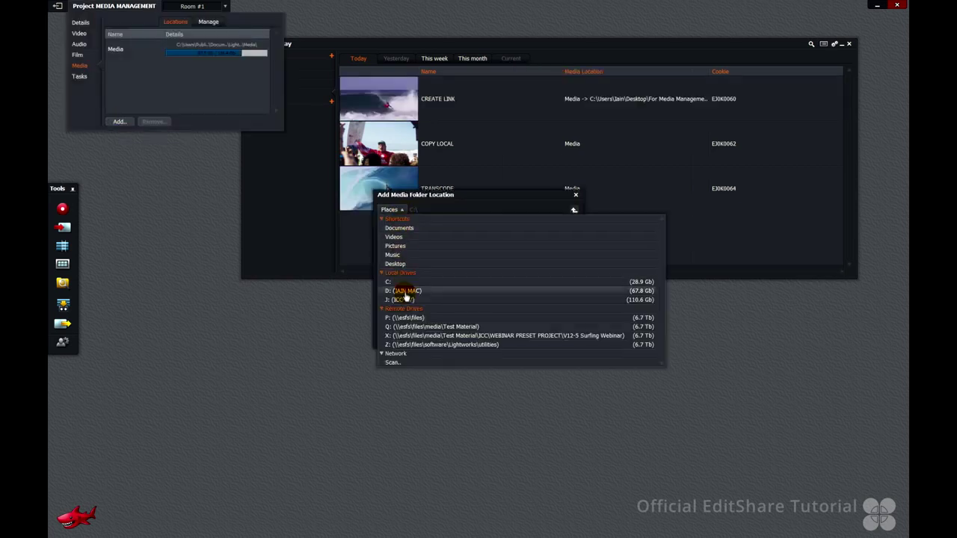
left_click(405, 299)
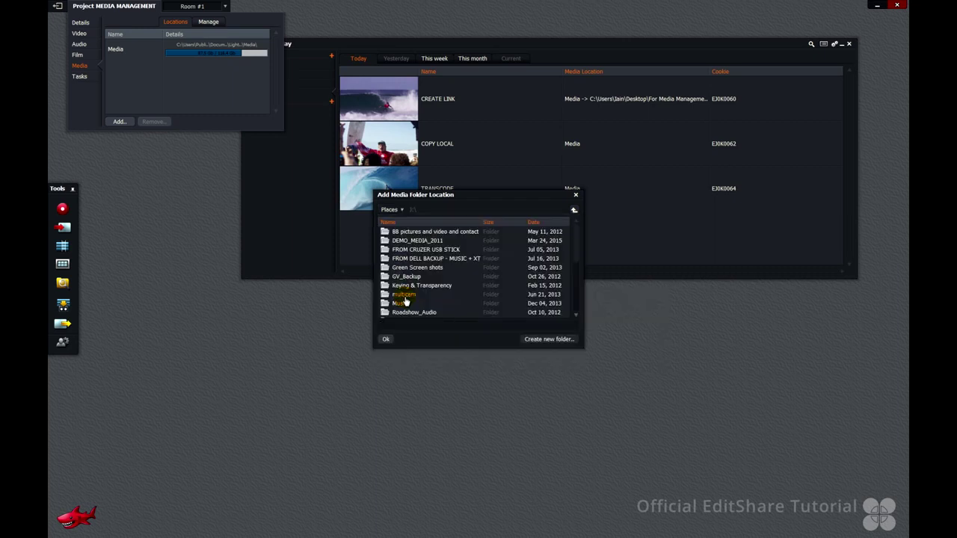
left_click(572, 308)
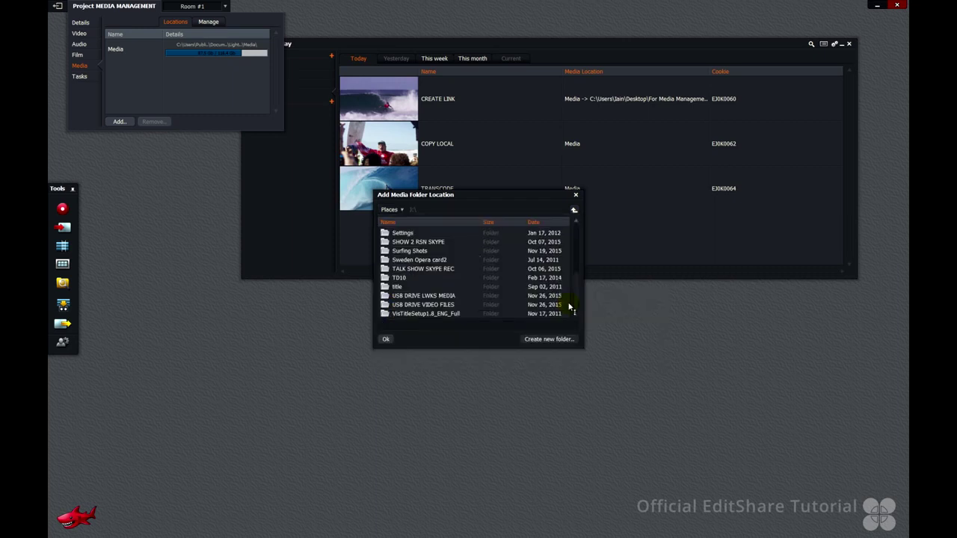
double_click(449, 296)
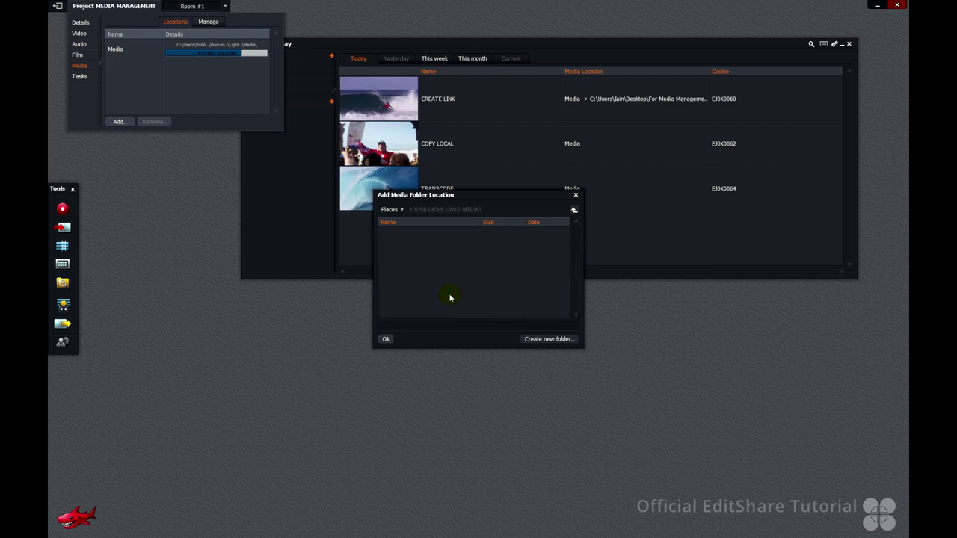
left_click(386, 340)
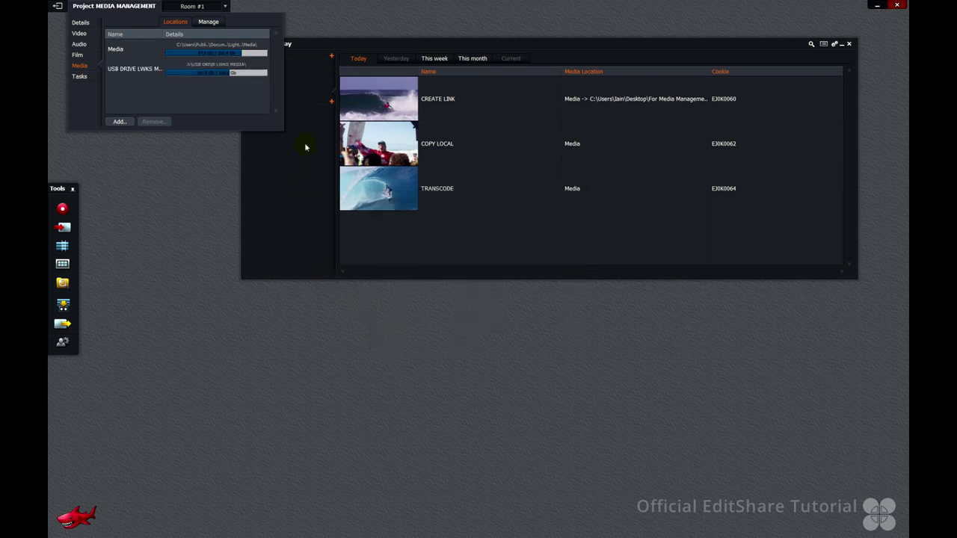
left_click(203, 188)
left_click(64, 228)
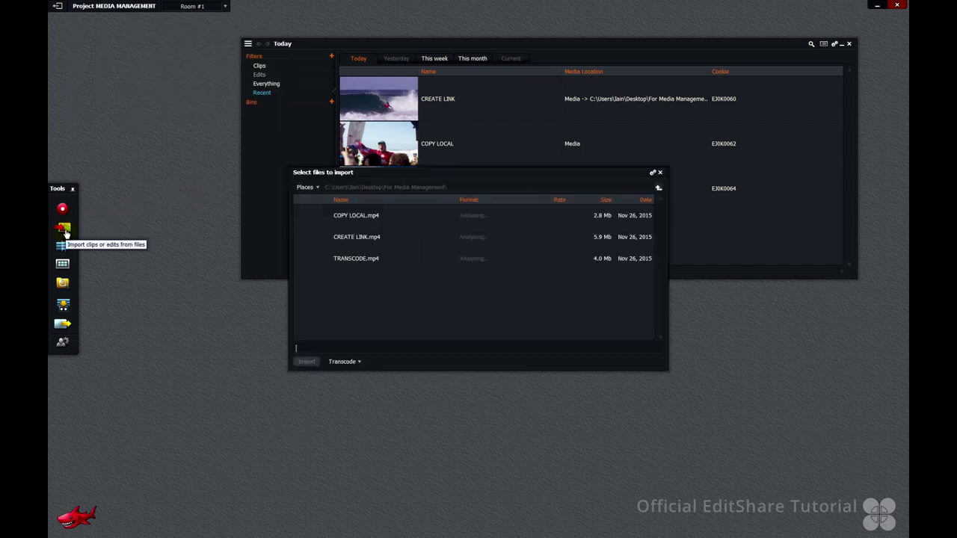
From J:\USB DRIVE VIDEO FILES, choose EXT HDD LINK-TO.mp4 with import mode Create Link
left_click(318, 188)
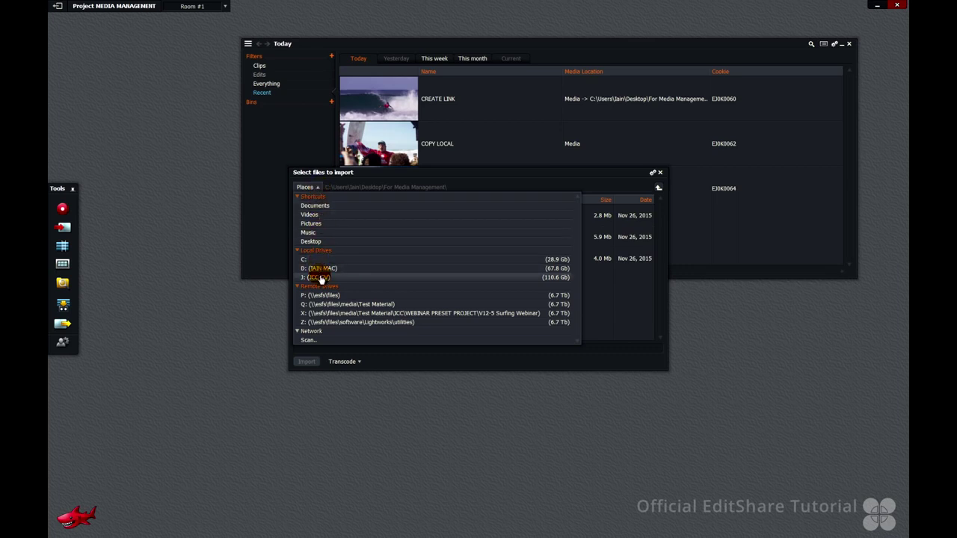
left_click(319, 278)
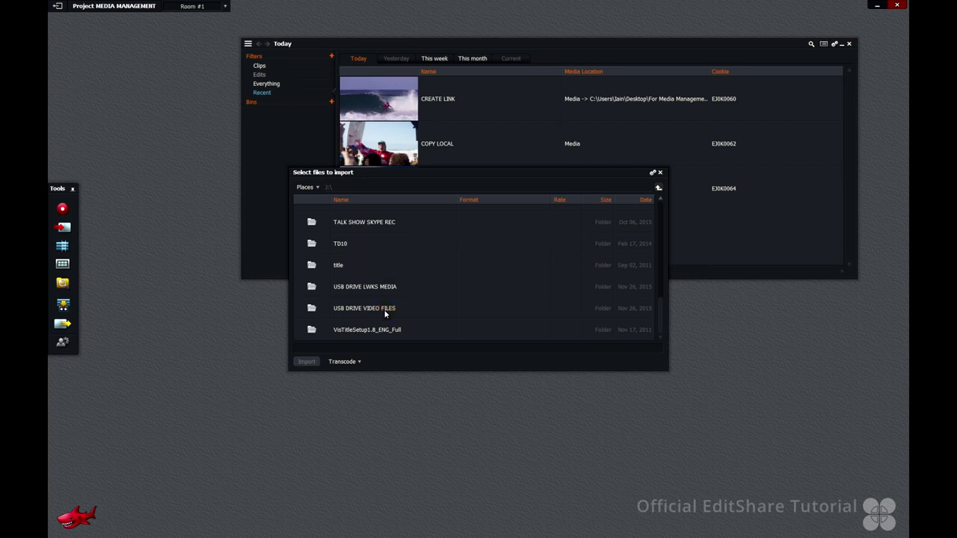
double_click(385, 308)
left_click(356, 362)
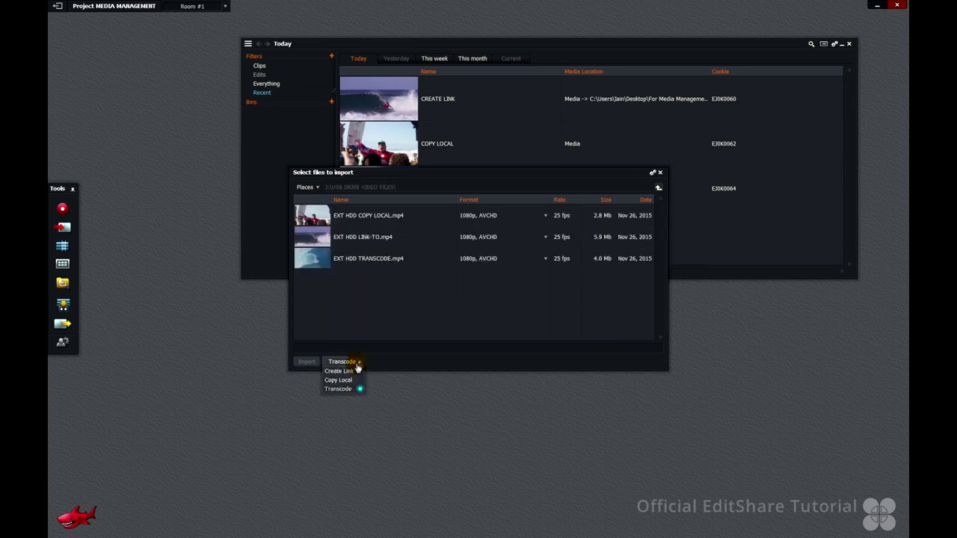
left_click(351, 372)
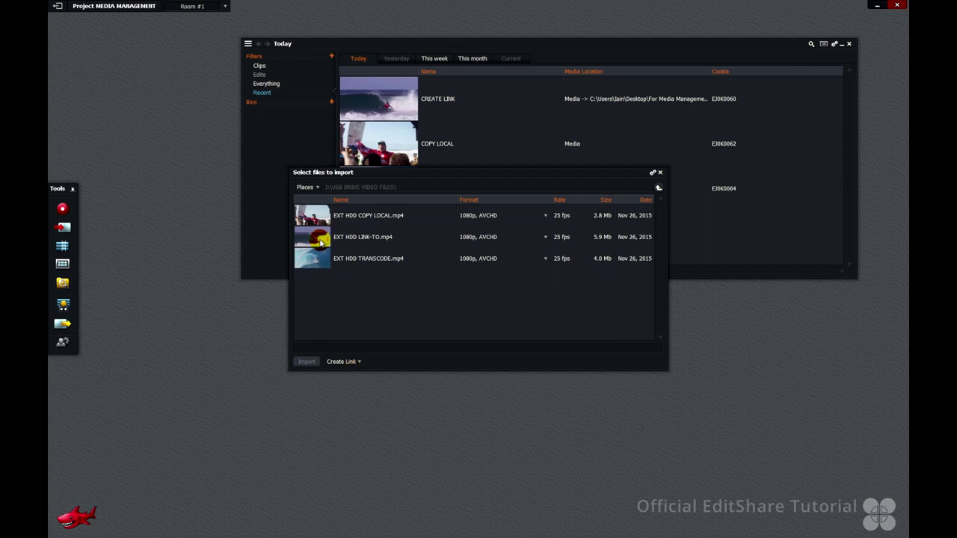
left_click(321, 240)
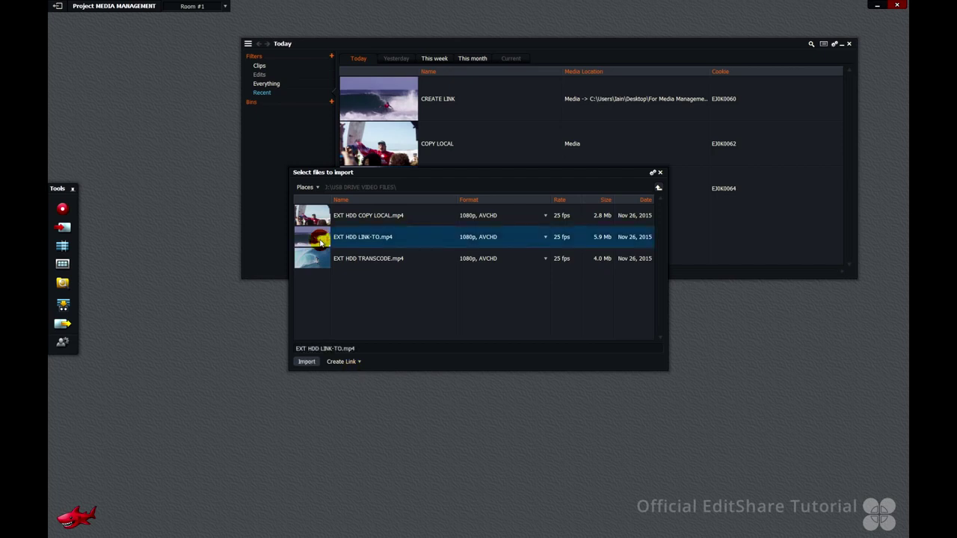
Set the import destination to USB DRIVE LWKS MEDIA instead of automatic
left_click(654, 174)
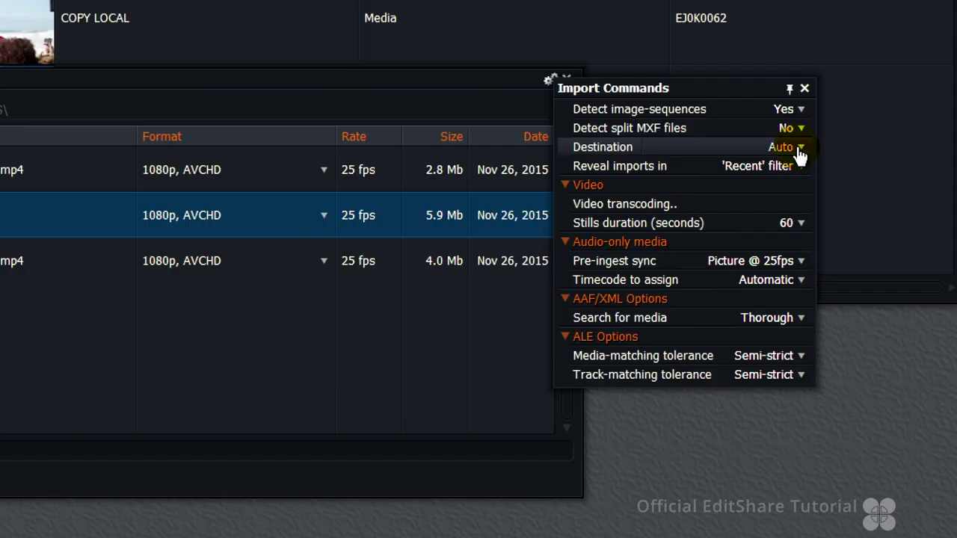
left_click(800, 149)
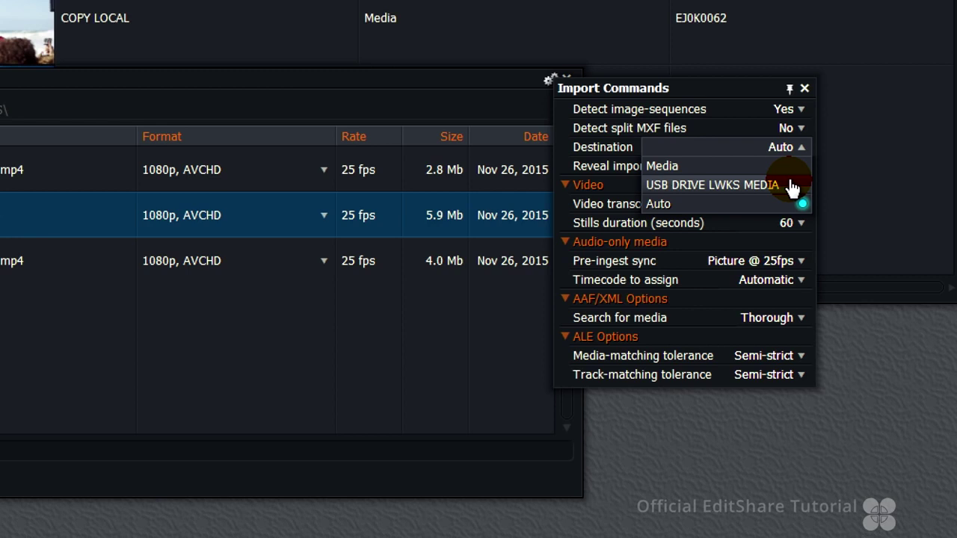
left_click(792, 186)
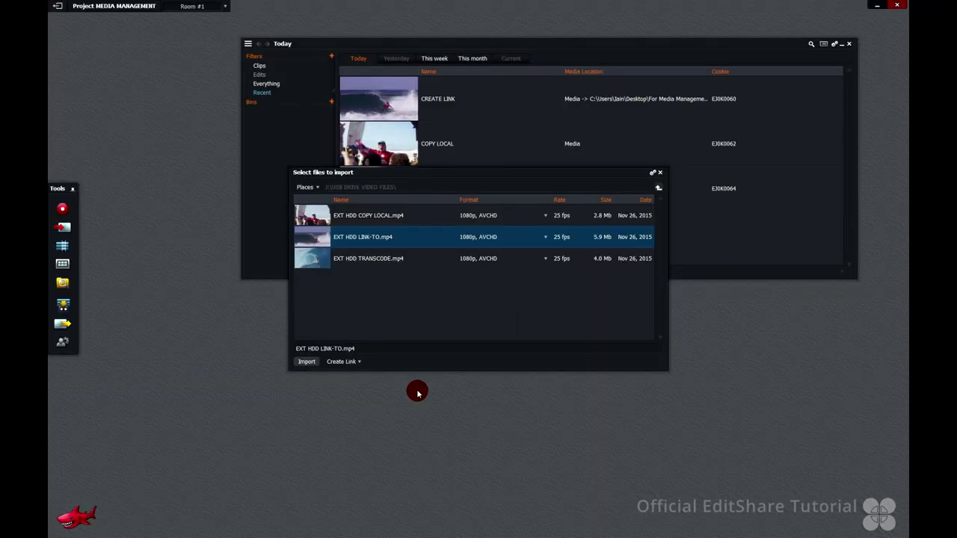
Import EXT HDD LINK-TO.mp4 as a linked clip
left_click(306, 364)
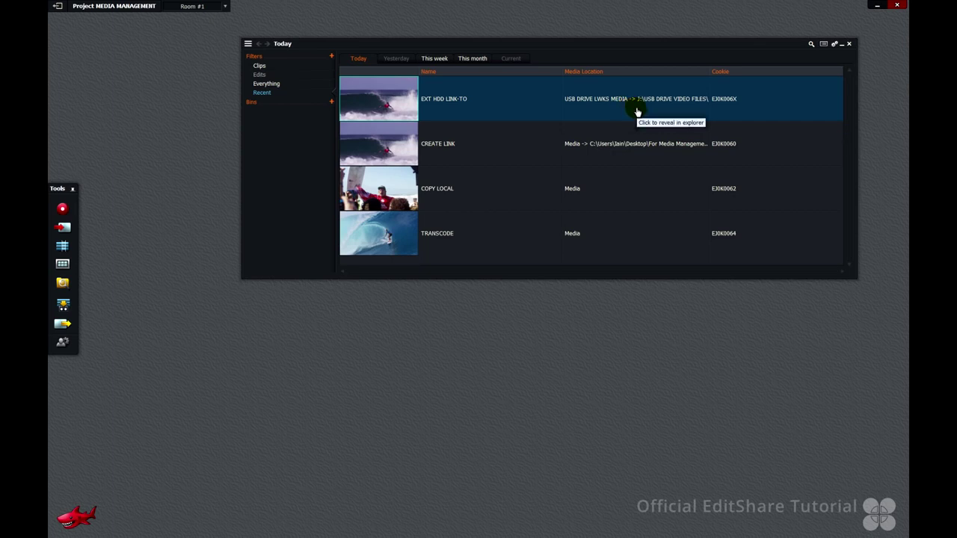
Reveal the linked clip in Explorer, inspect its VJ0K006X.mp4 Material stub, and open Sound
left_click(702, 112)
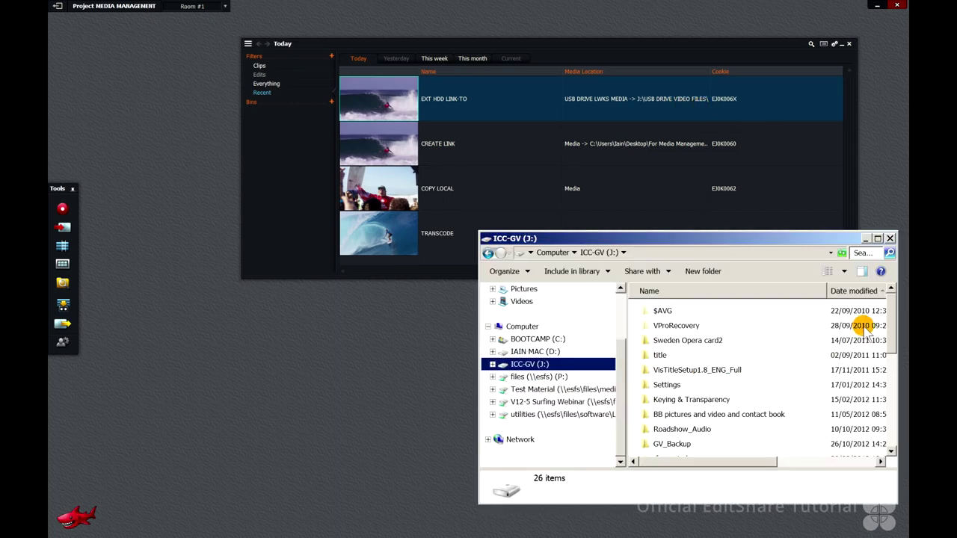
left_click_drag(891, 328, 822, 374)
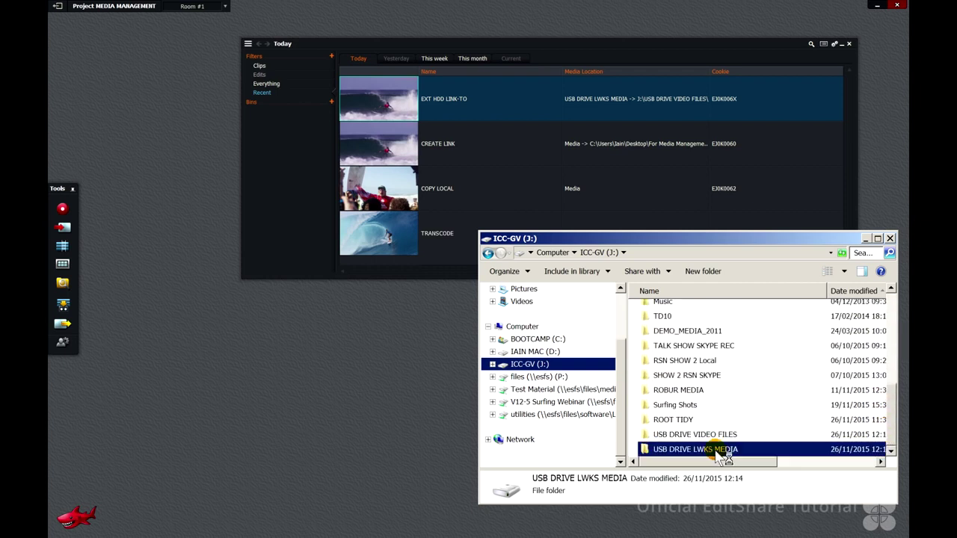
double_click(717, 453)
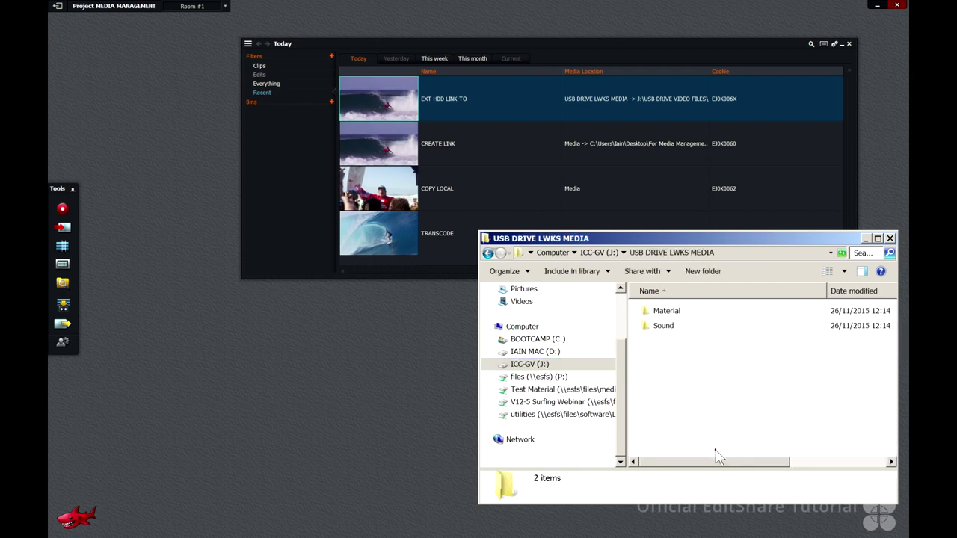
double_click(670, 314)
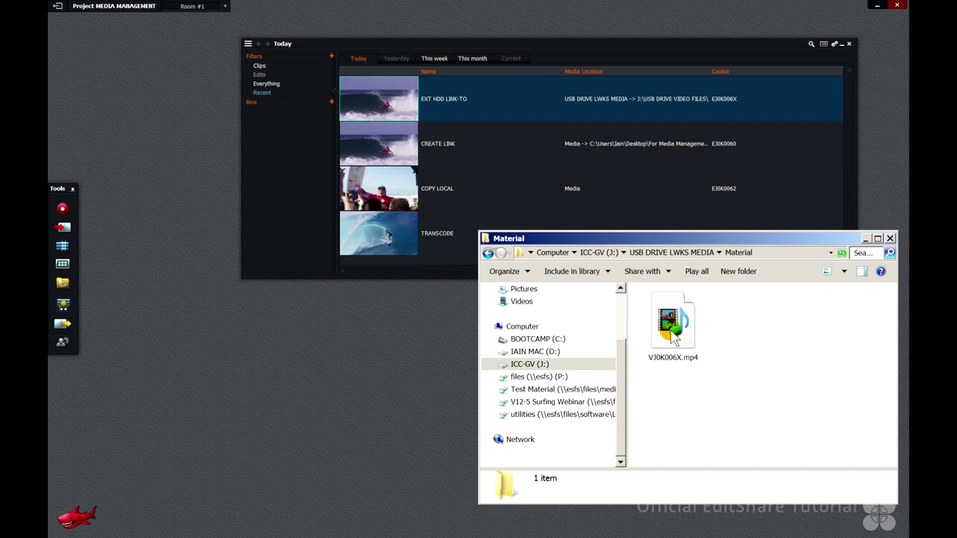
left_click(673, 325)
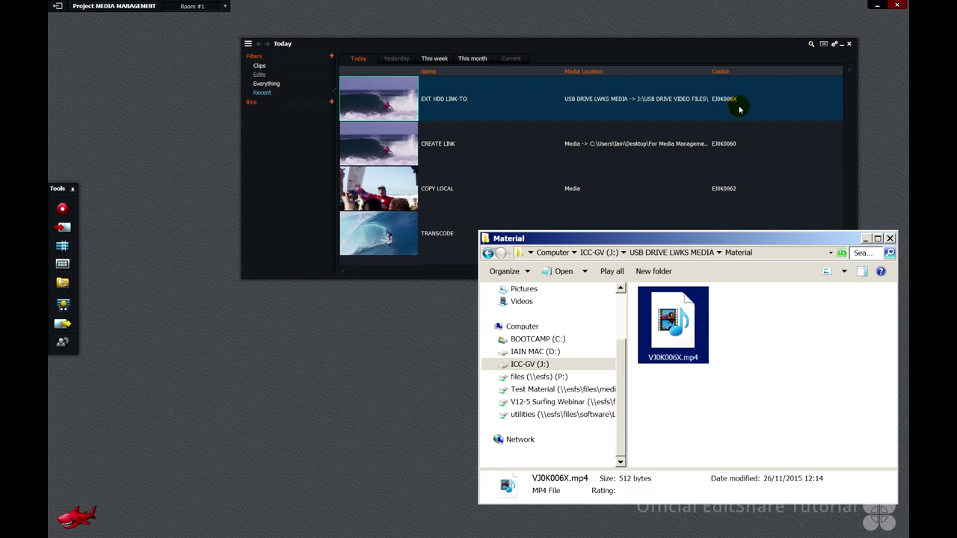
left_click(671, 252)
double_click(650, 324)
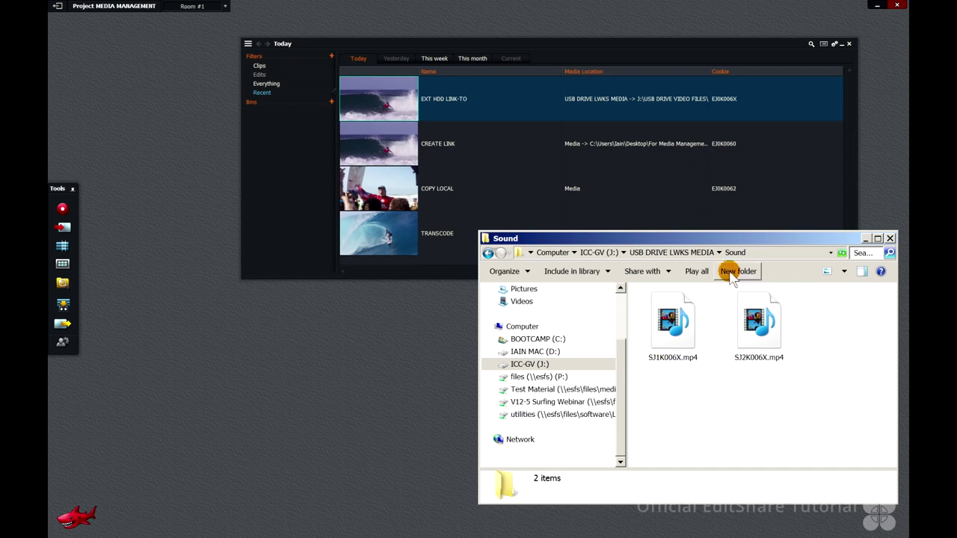
Import EXT HDD COPY LOCAL.mp4 as a local copy and reveal its stored media location
left_click(62, 226)
left_click(339, 361)
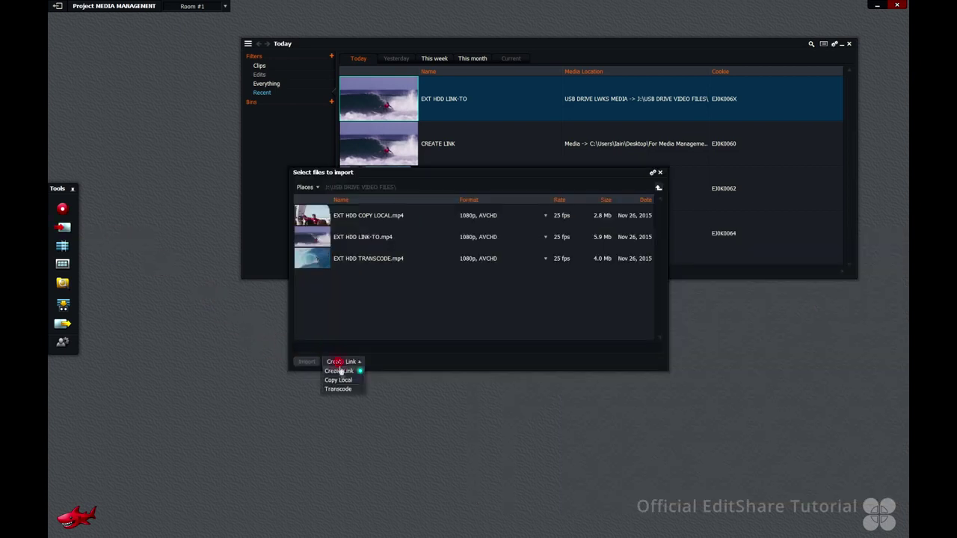
left_click(343, 379)
left_click(323, 218)
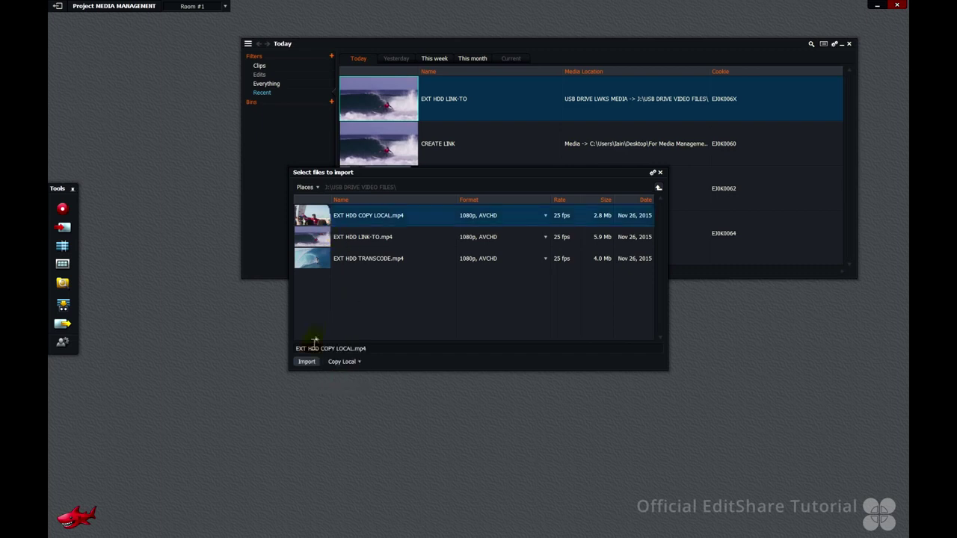
left_click(307, 361)
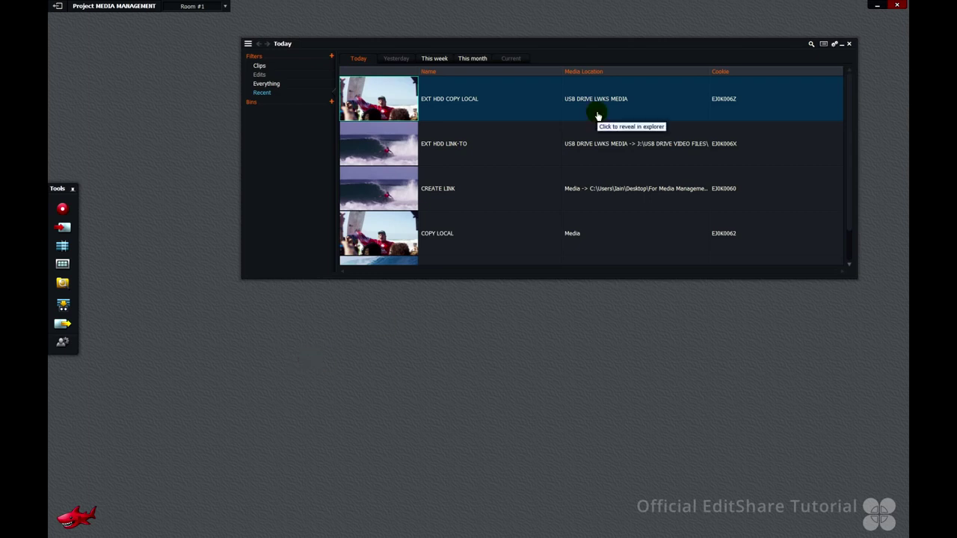
left_click(574, 111)
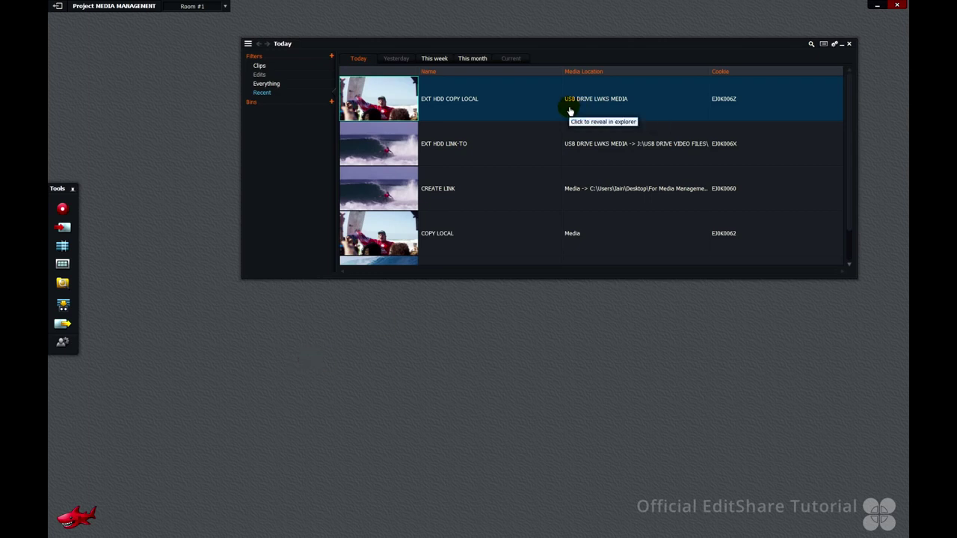
left_click(618, 102)
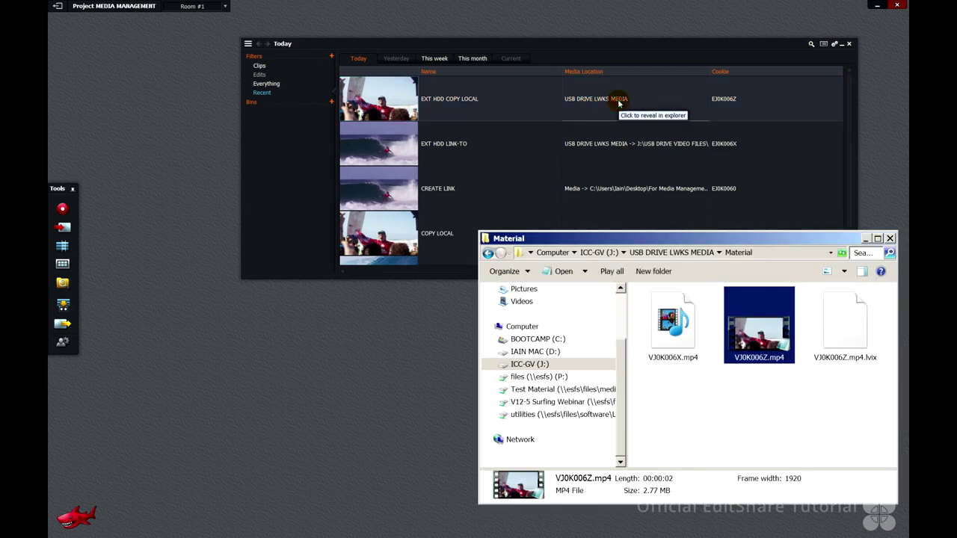
Import EXT HDD TRANSCODE.mp4 using Transcode mode
left_click(63, 227)
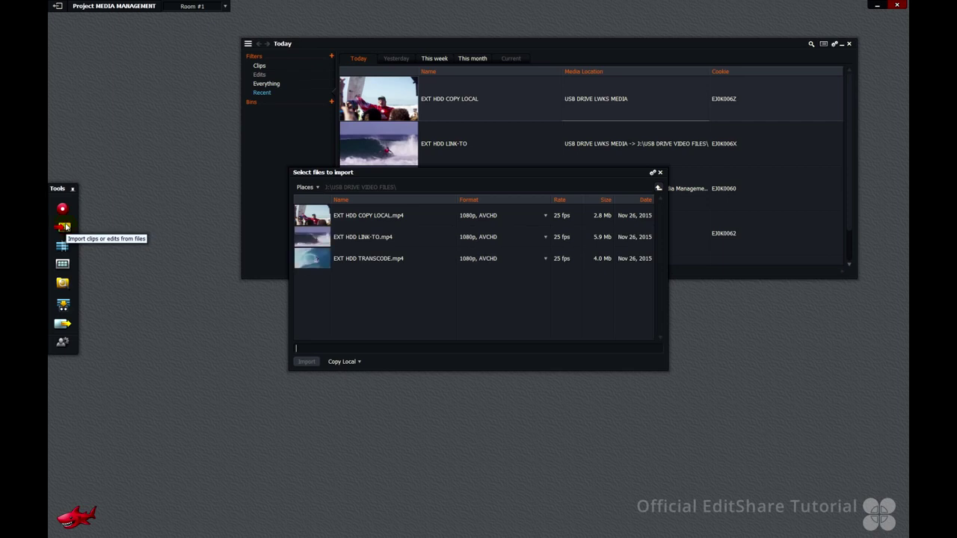
left_click(309, 259)
left_click(359, 361)
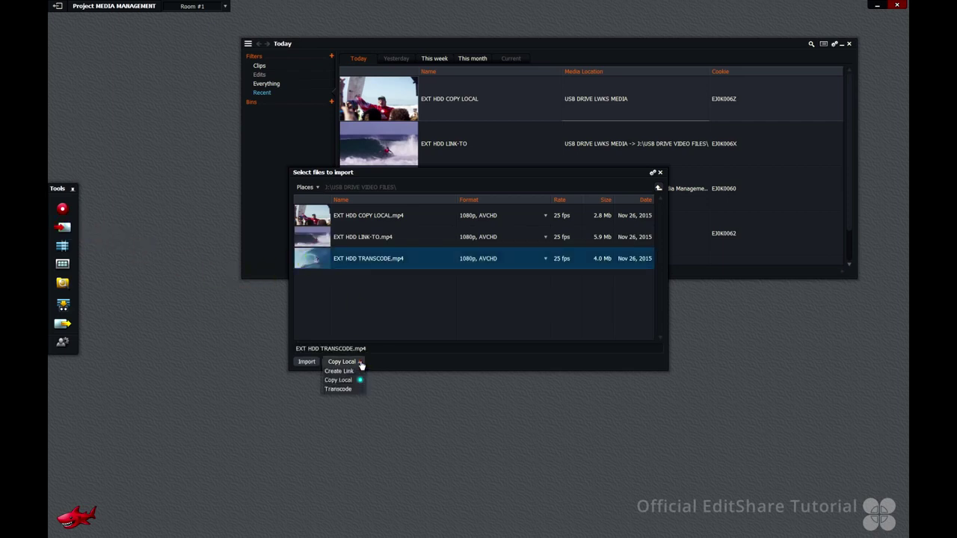
left_click(345, 388)
left_click(308, 362)
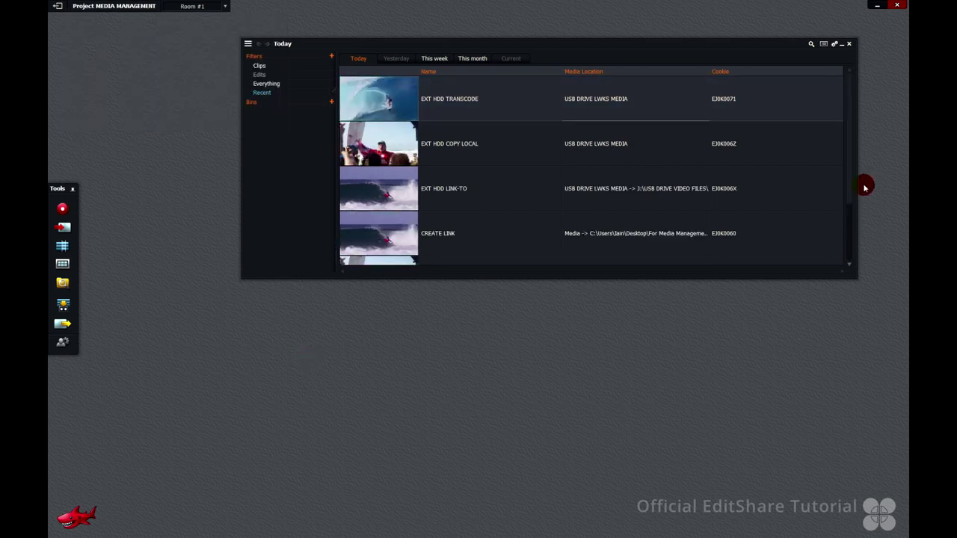
Restart Lightworks, select the three EXT HDD clips, and view the project's media locations
left_click(899, 8)
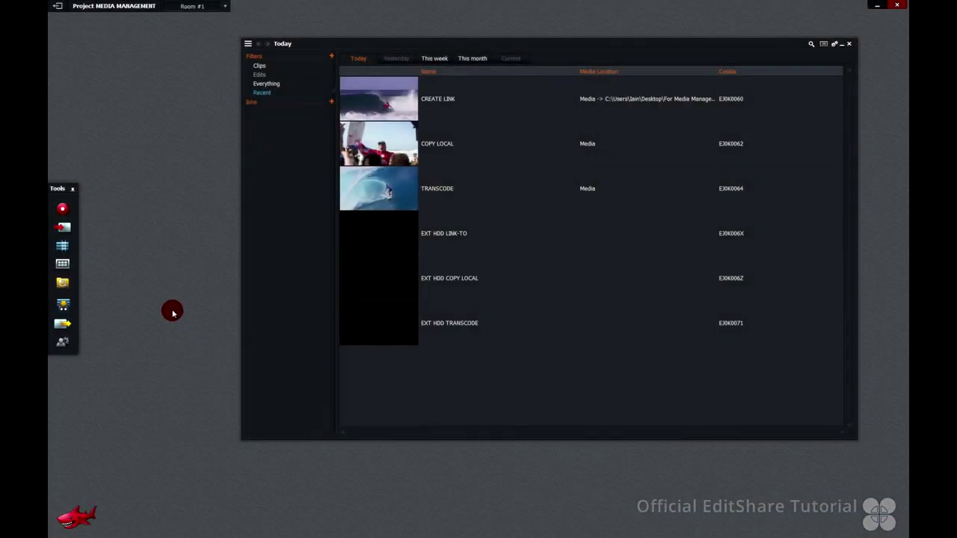
left_click(383, 239)
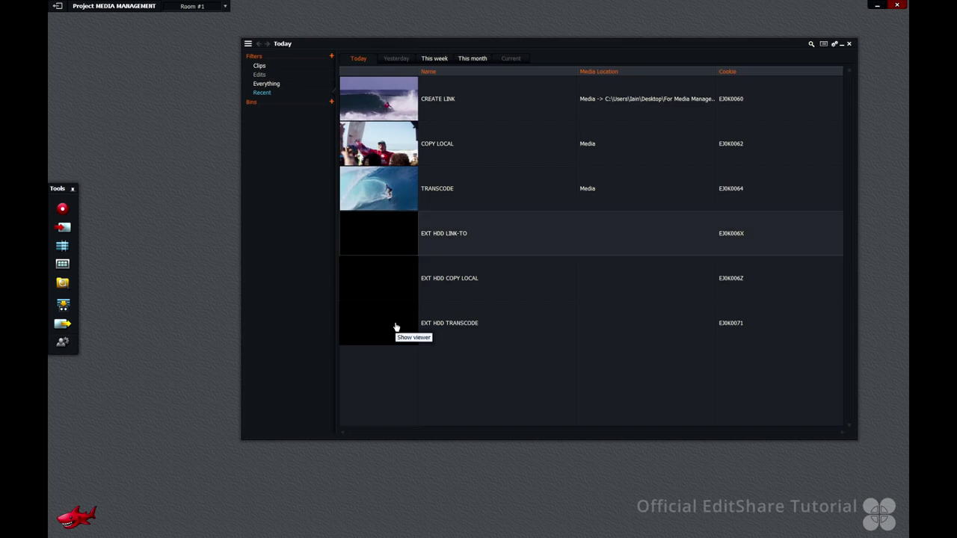
left_click(394, 327, "shift")
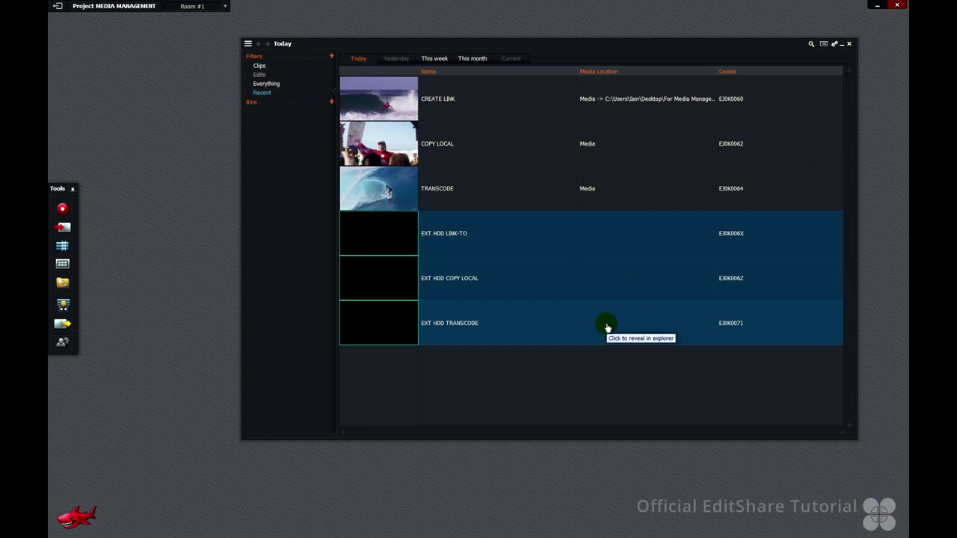
left_click(114, 6)
left_click(80, 65)
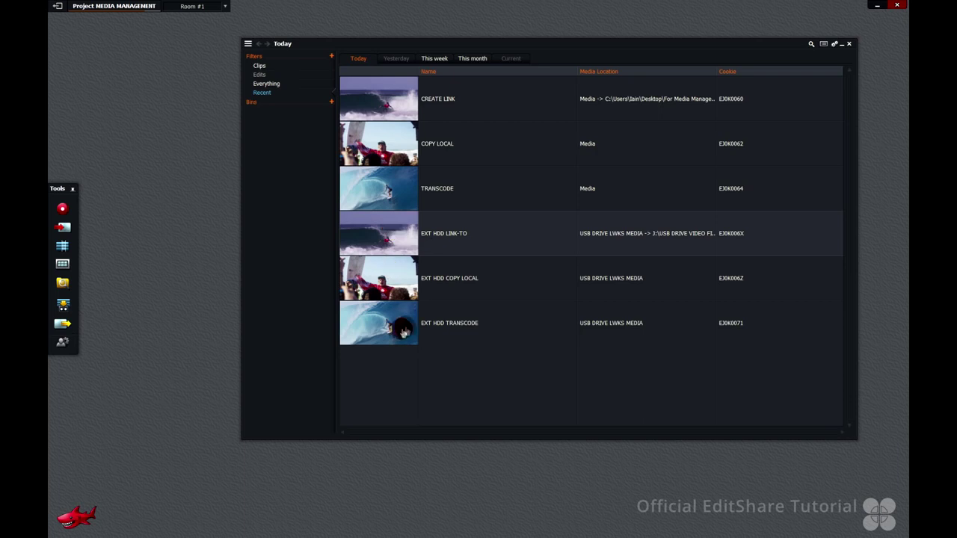
Select the three EXT HDD clips to check their thumbnails and media locations
left_click(401, 330, "shift")
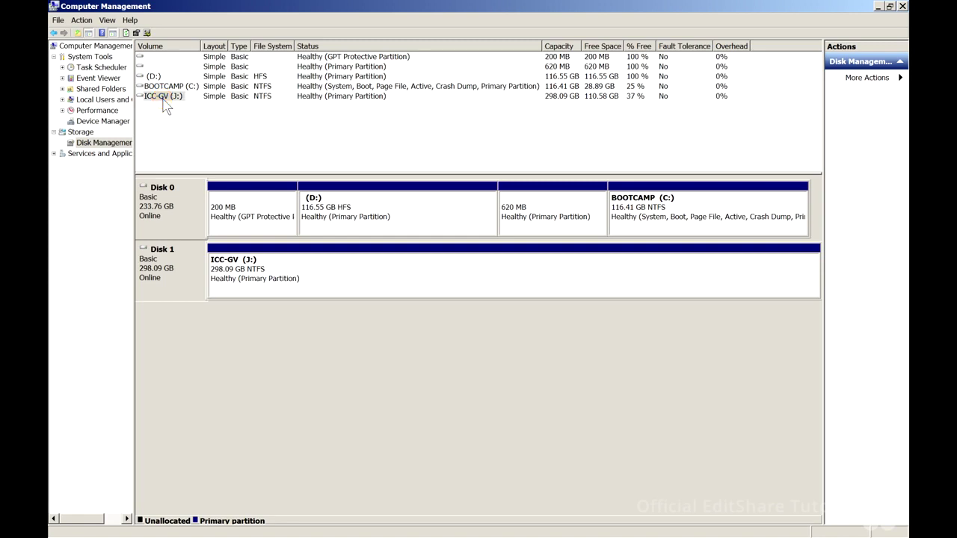
Change the ICC-GV drive letter from J to K in Disk Management
right_click(163, 99)
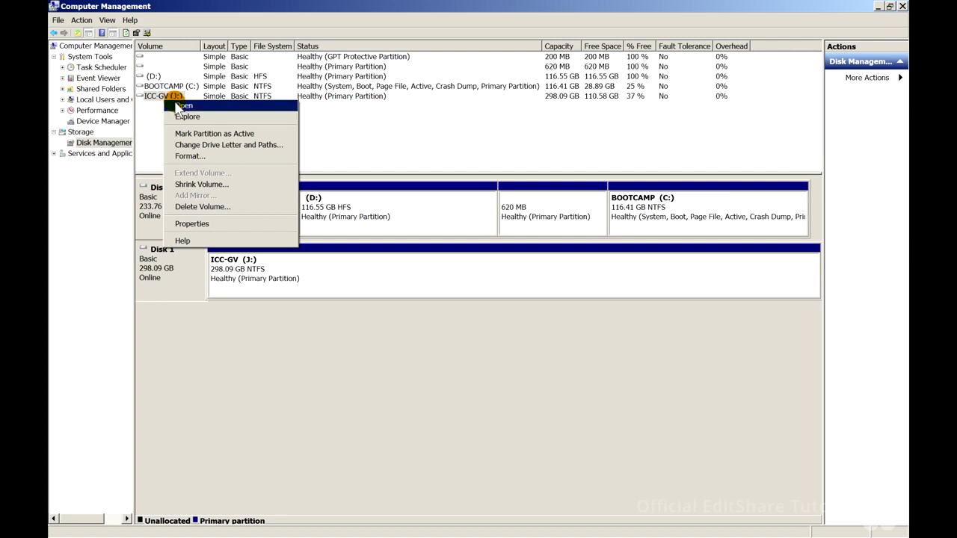
left_click(195, 145)
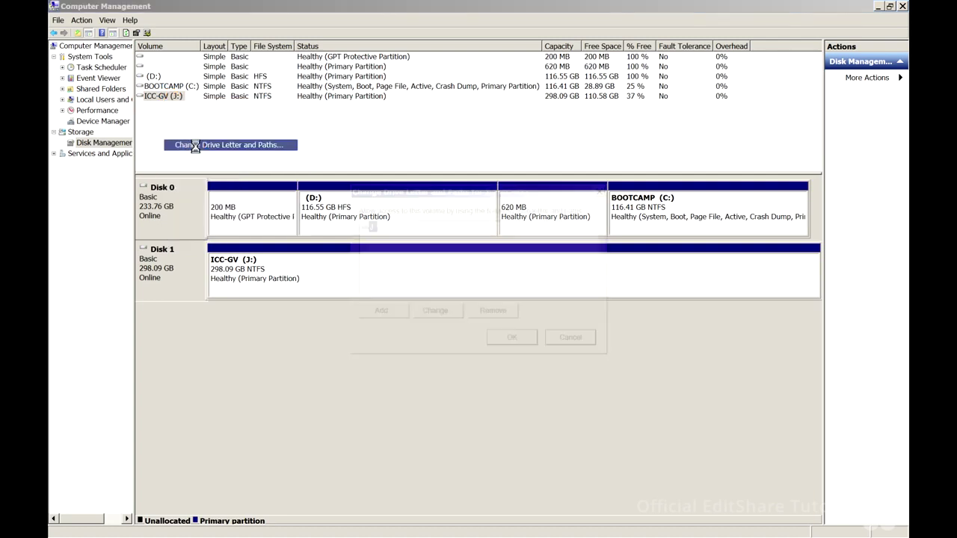
left_click(593, 250)
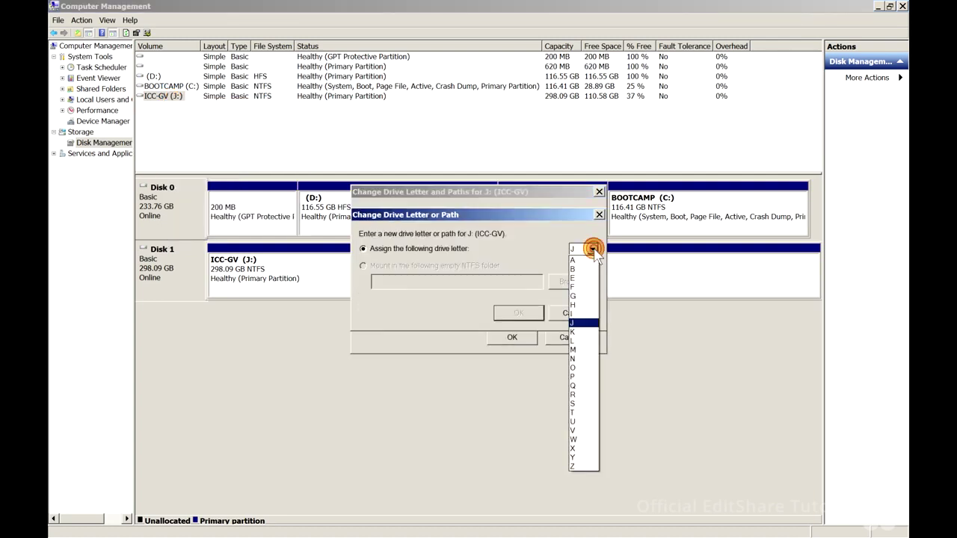
left_click(585, 334)
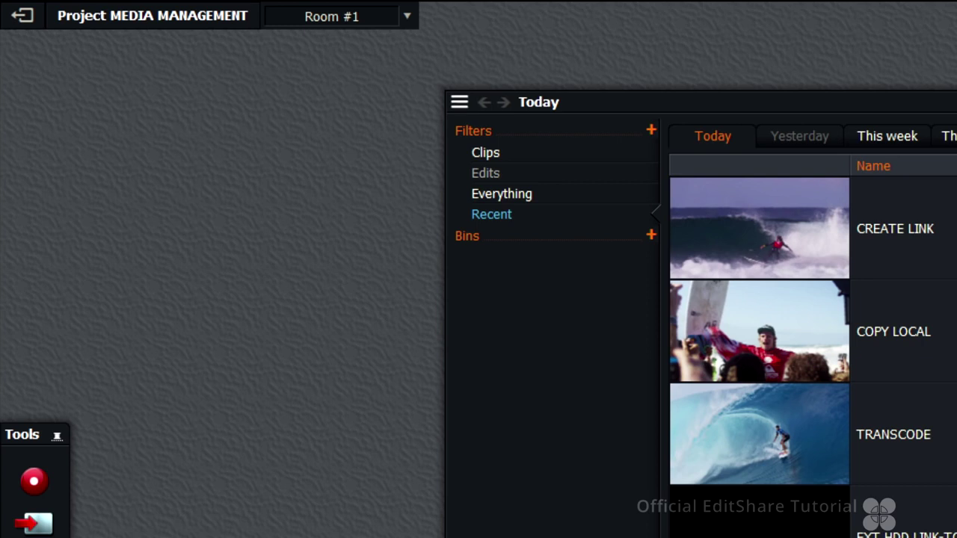
Add the K:\USB DRIVE LWKS MEDIA folder to the project's media locations
left_click(166, 25)
left_click(159, 78)
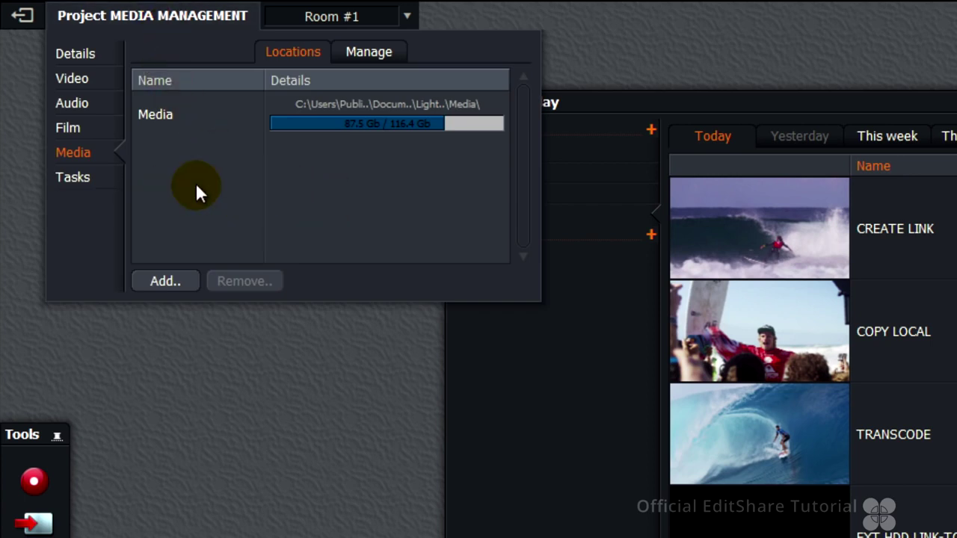
left_click(168, 287)
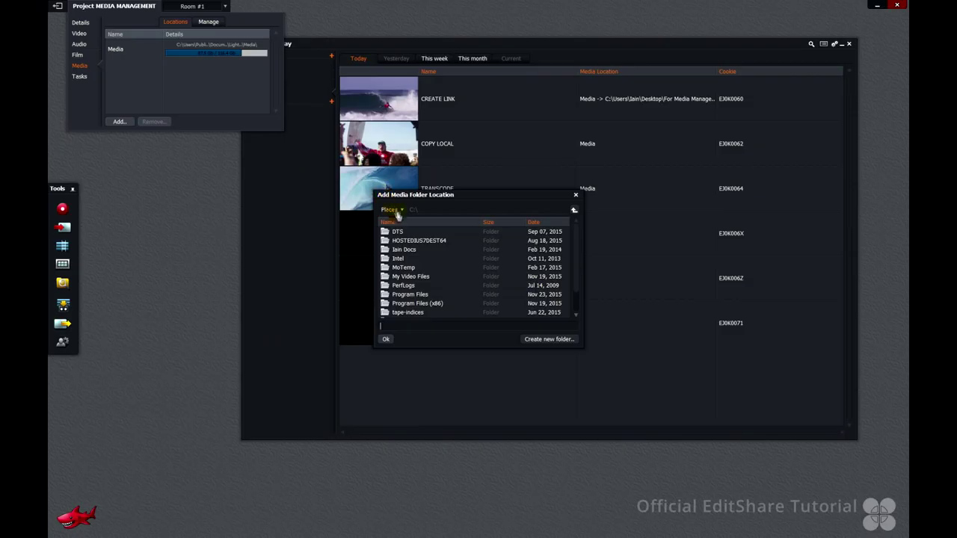
left_click(400, 211)
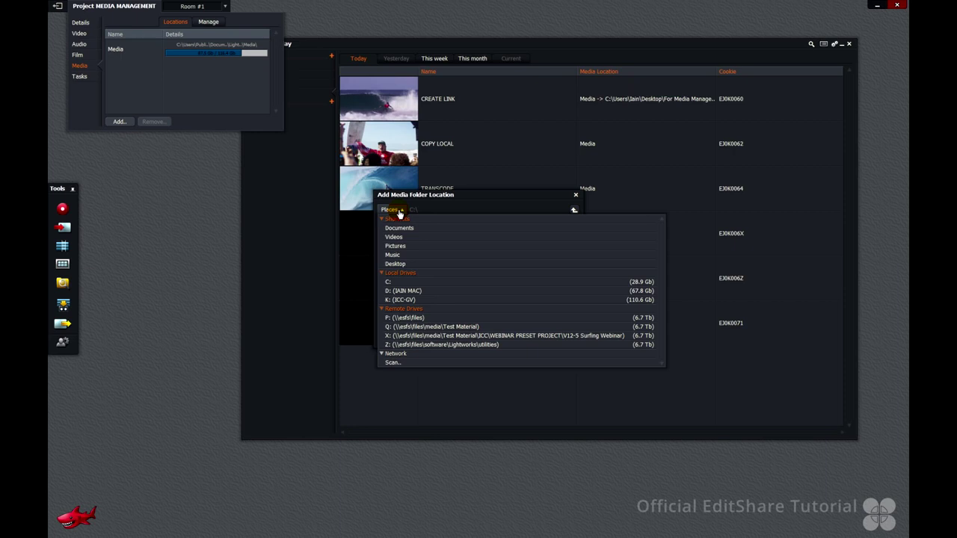
left_click(402, 301)
left_click_drag(575, 241, 573, 297)
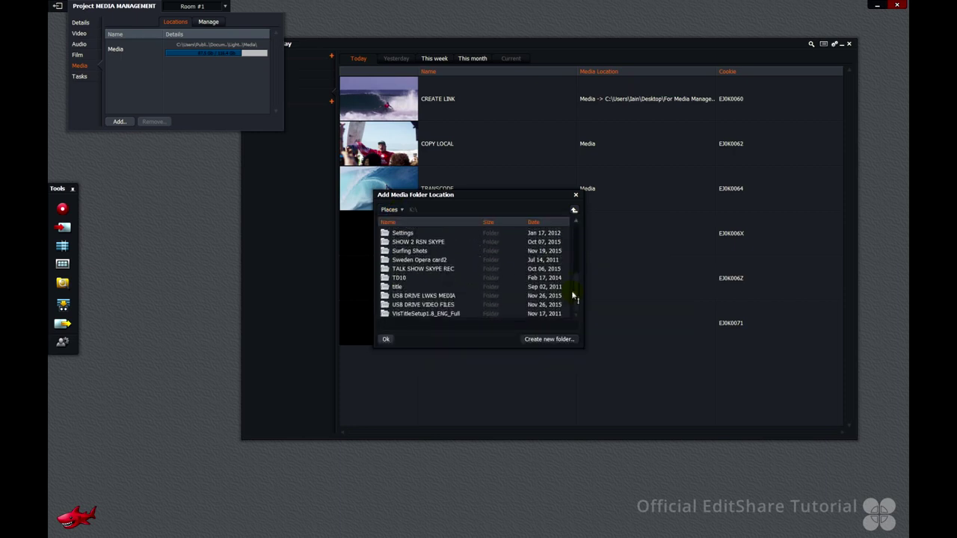
left_click(423, 297)
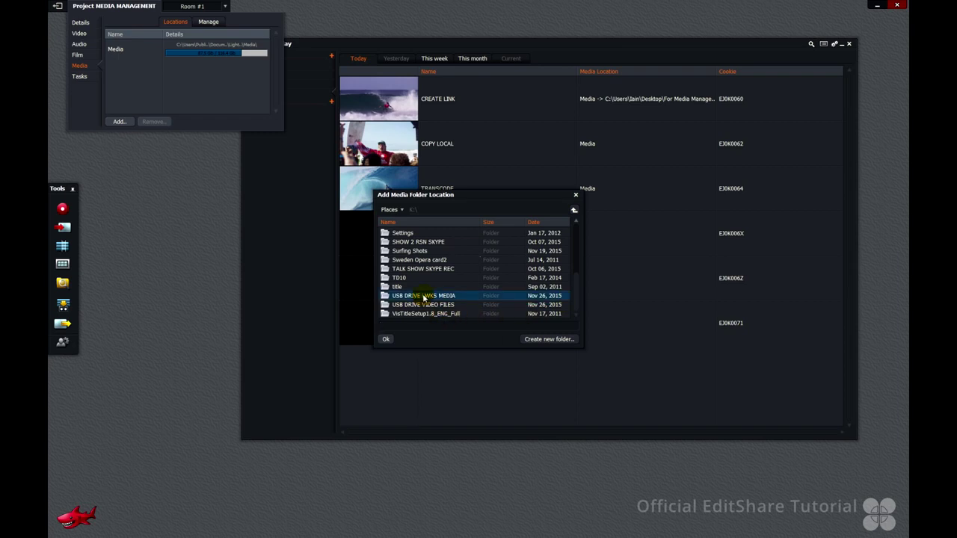
left_click(385, 340)
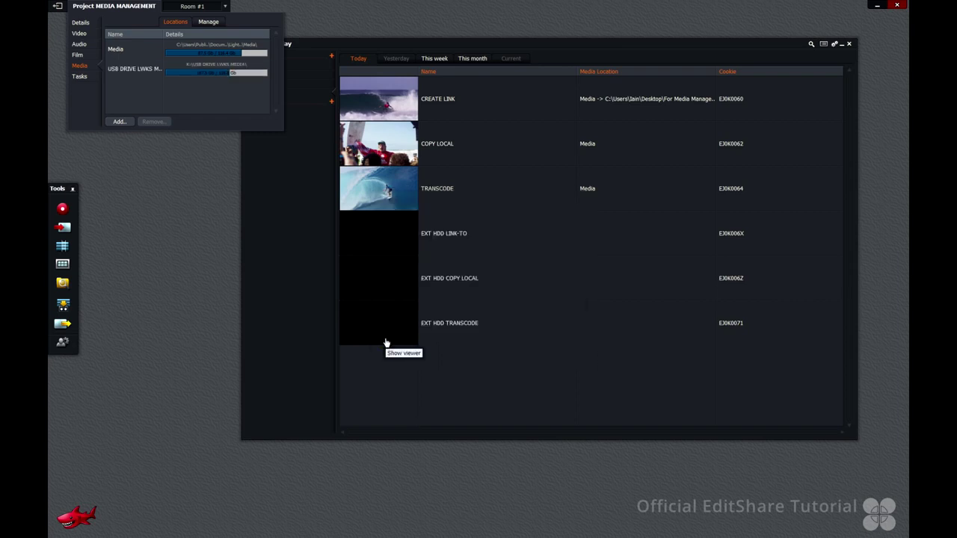
Close Lightworks to restart so the EXT HDD clips come back online
left_click(896, 6)
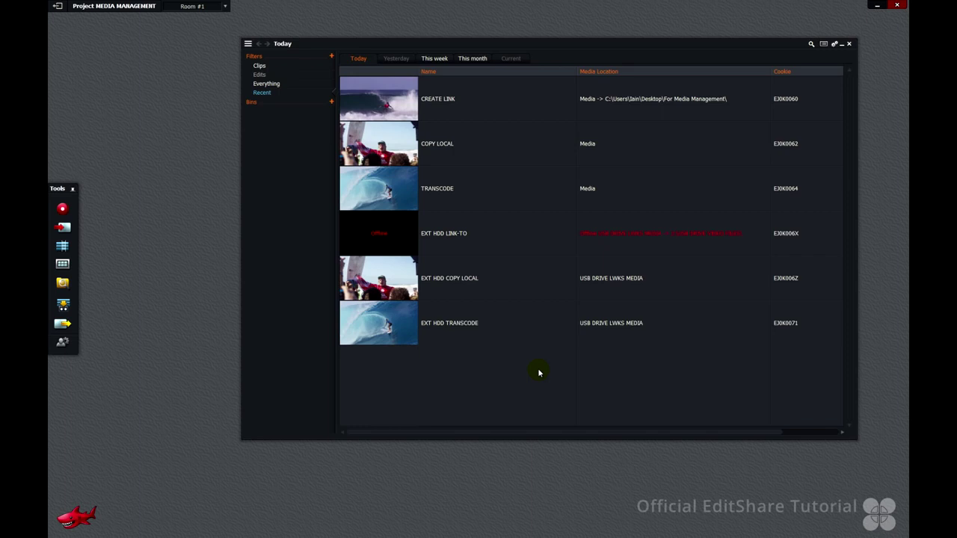
Relink the missing EXT HDD LINK-TO clip to the K:\USB DRIVE VIDEO FILES folder
right_click(552, 364)
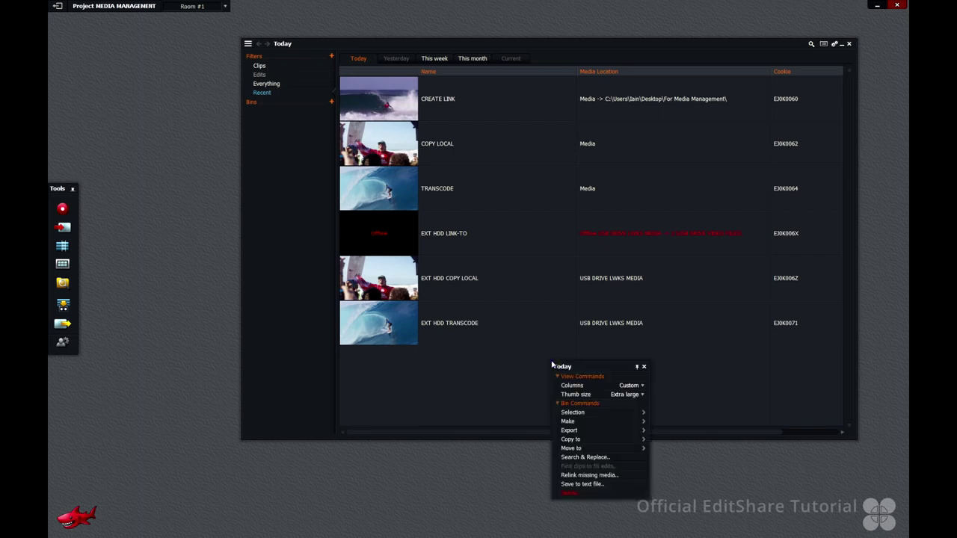
left_click(604, 476)
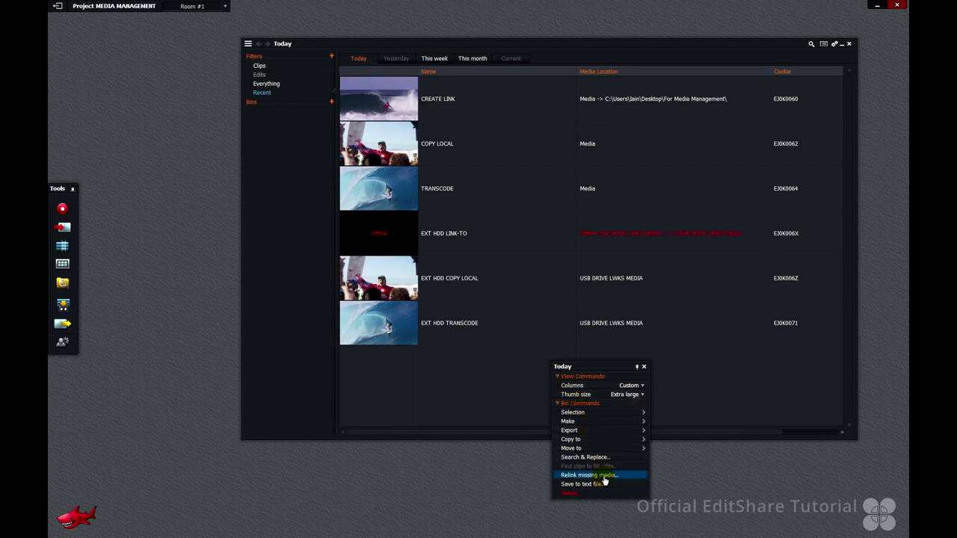
left_click(604, 479)
left_click(389, 210)
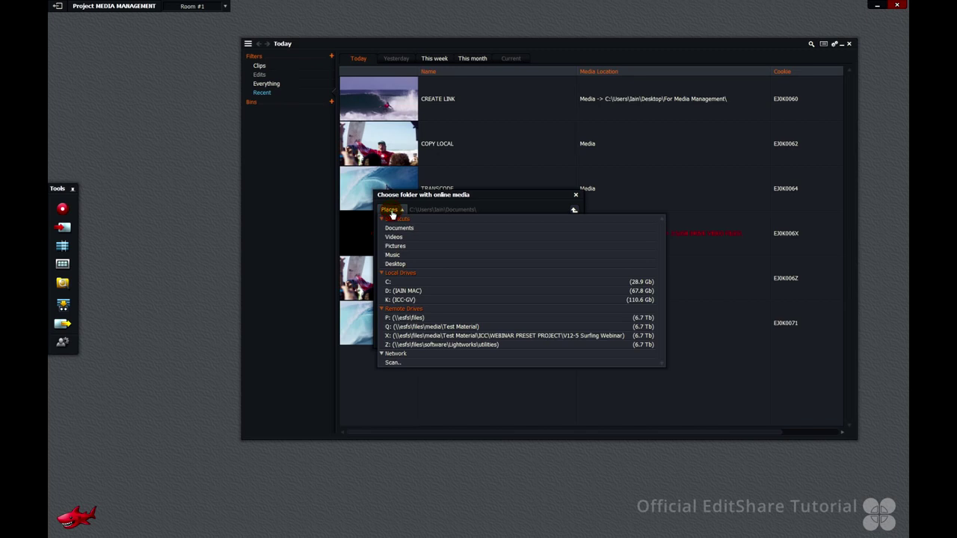
left_click(404, 300)
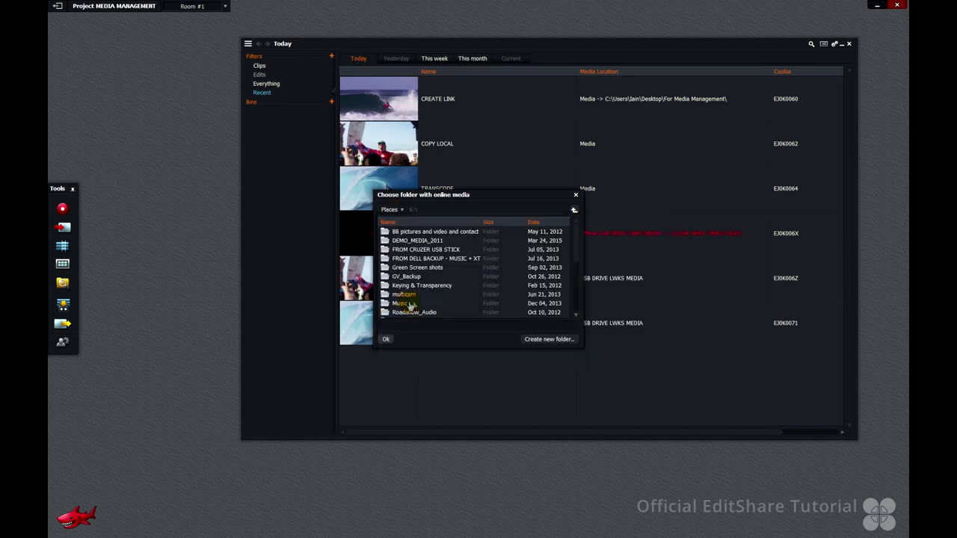
left_click_drag(579, 236, 580, 294)
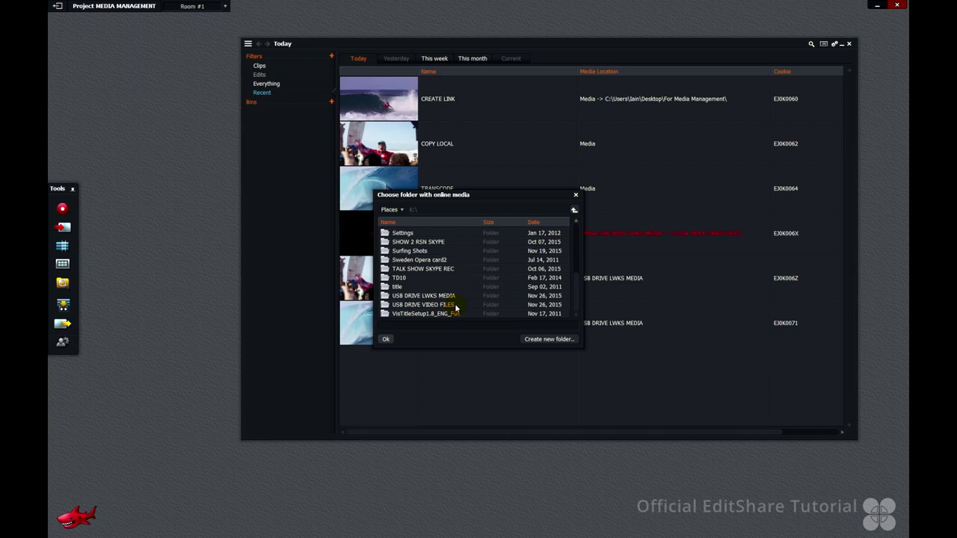
left_click(463, 307)
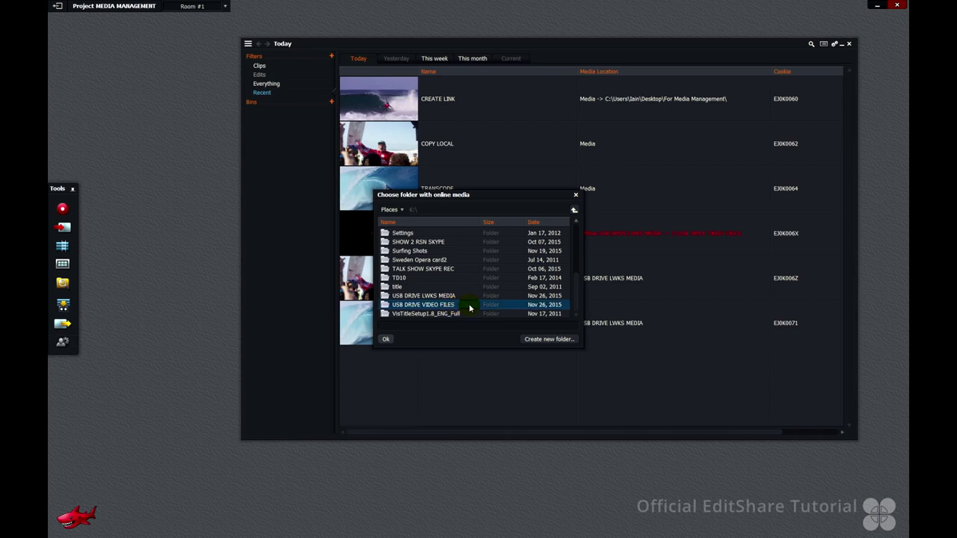
double_click(470, 306)
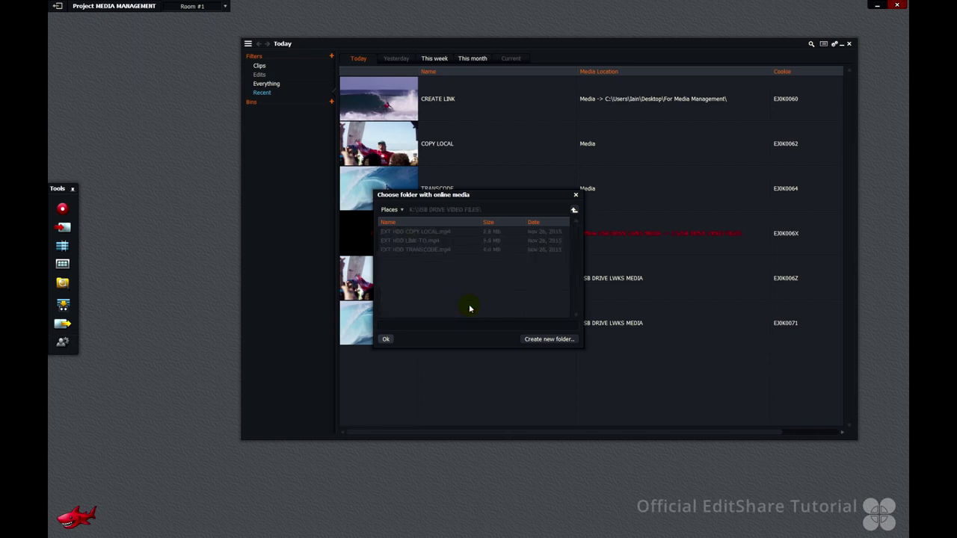
left_click(386, 340)
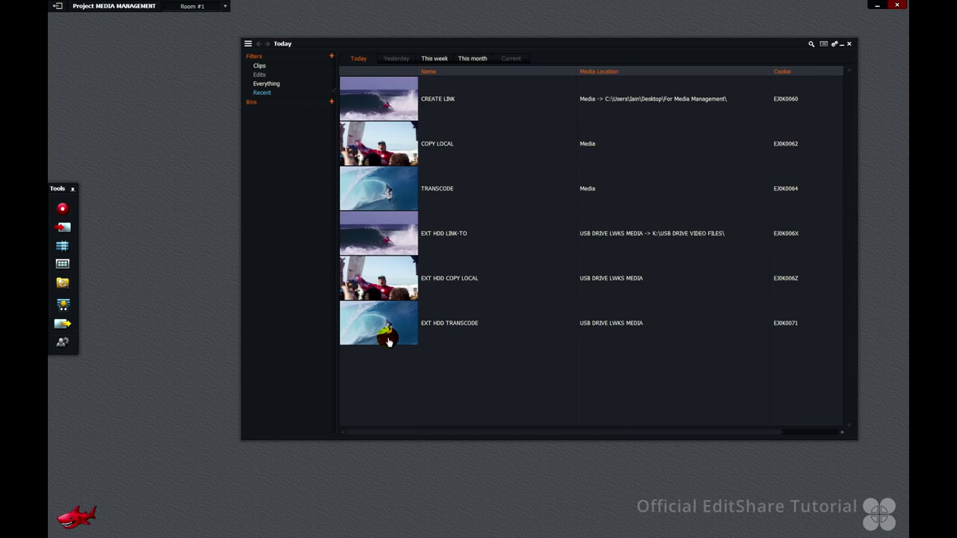
Reveal the PJ0K02A8 project folder in Explorer via the project Details location path
left_click(160, 101)
left_click(127, 7)
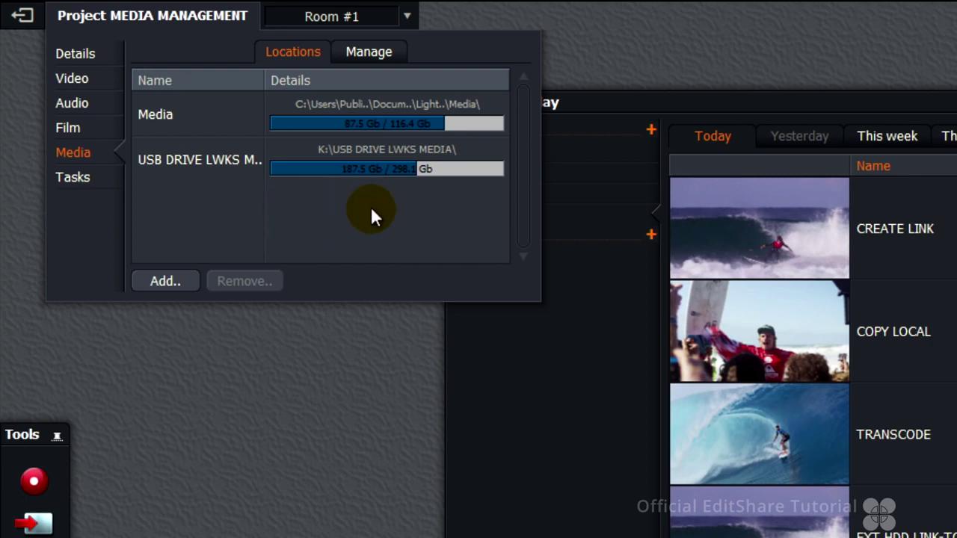
left_click(83, 57)
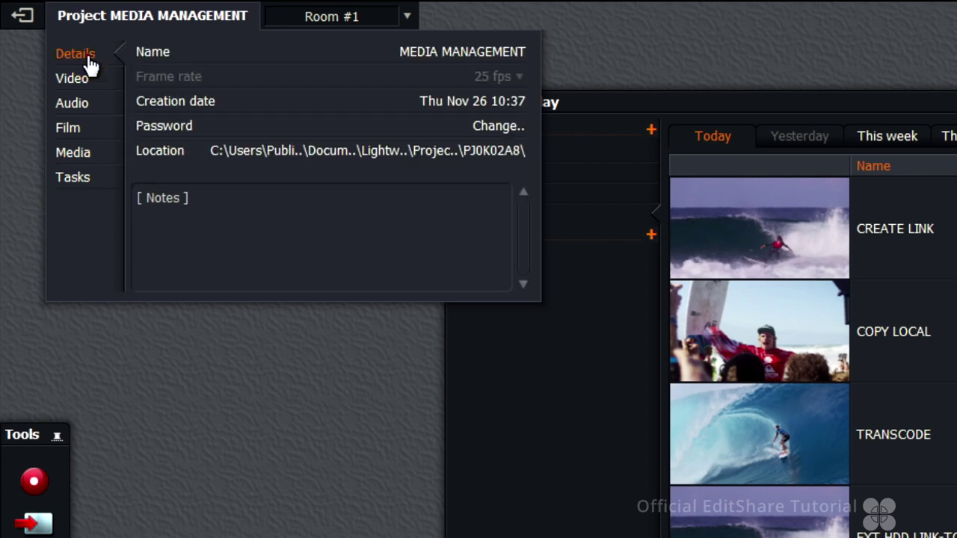
left_click(351, 149)
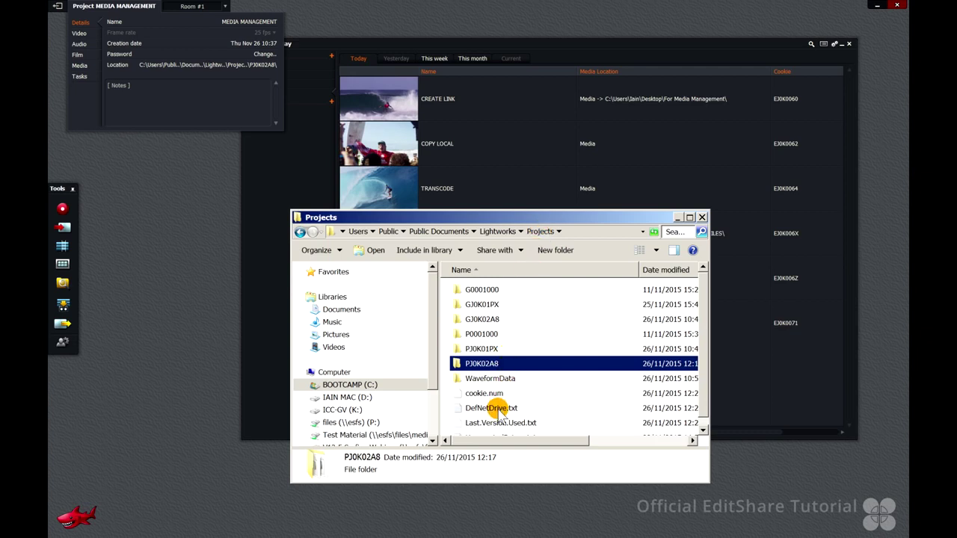
mouse_move(491, 408)
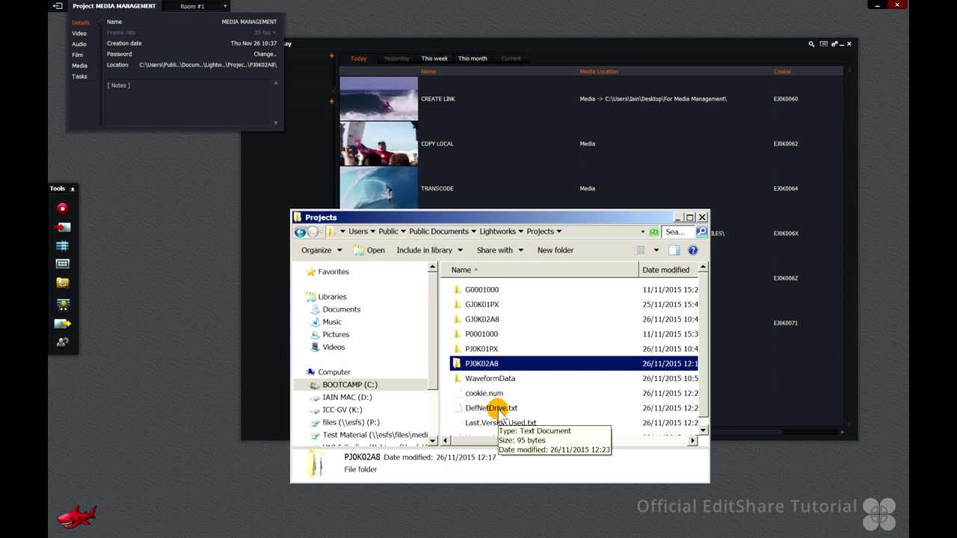
Open DefNetDrive.txt in Notepad and highlight its C:, J: and K: media path lines
double_click(498, 408)
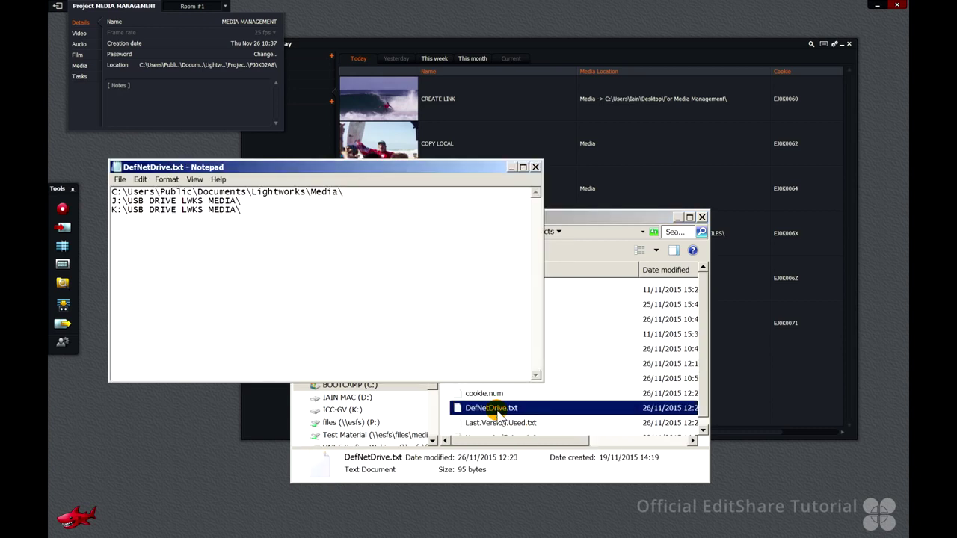
left_click(349, 201)
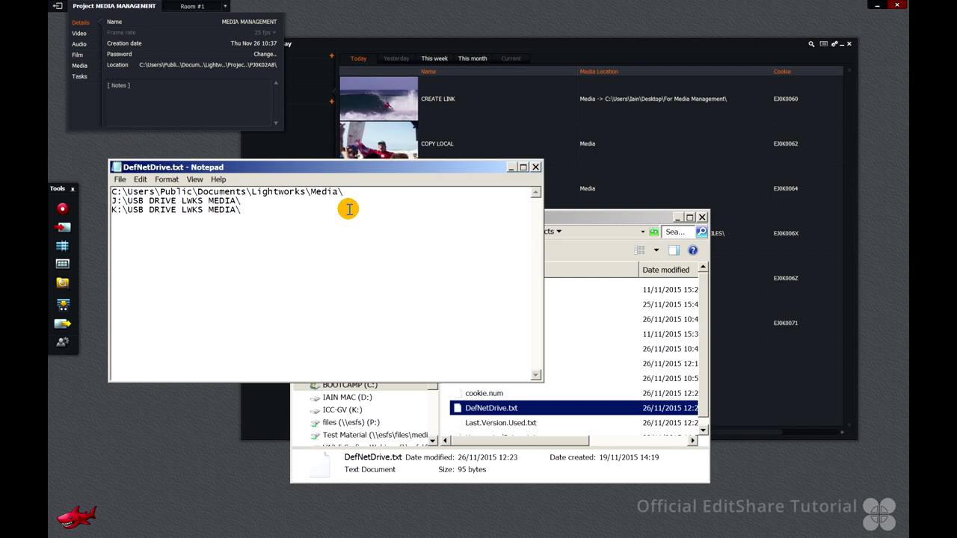
left_click_drag(344, 191, 111, 191)
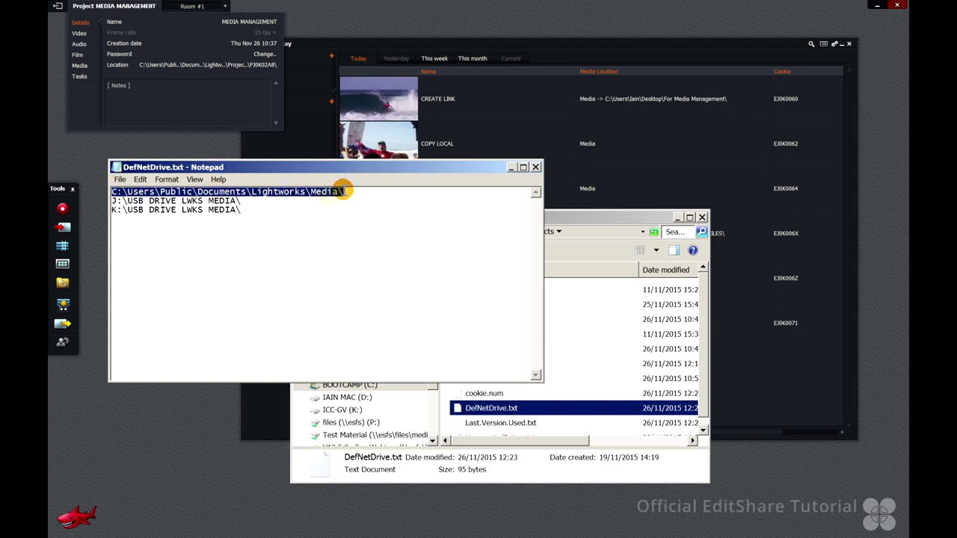
left_click_drag(240, 201, 111, 200)
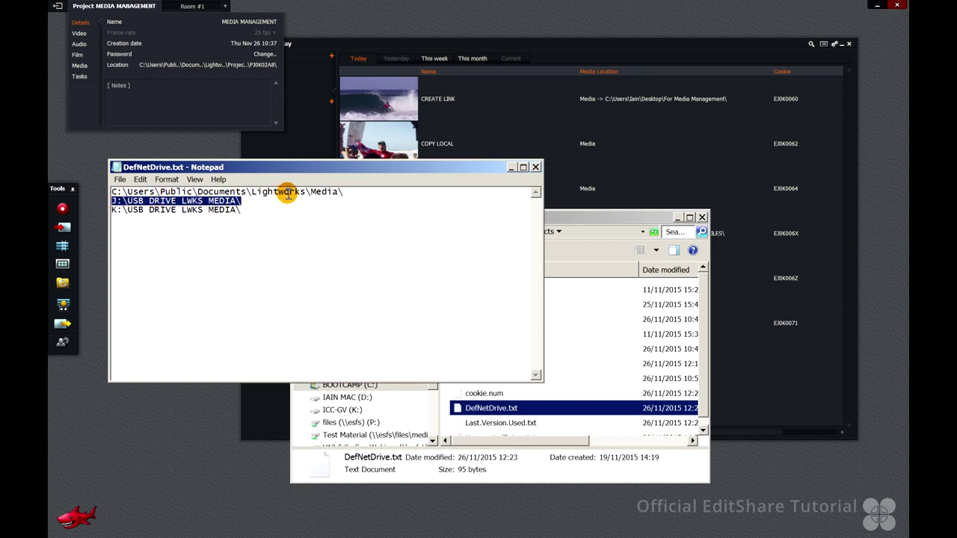
left_click(254, 213)
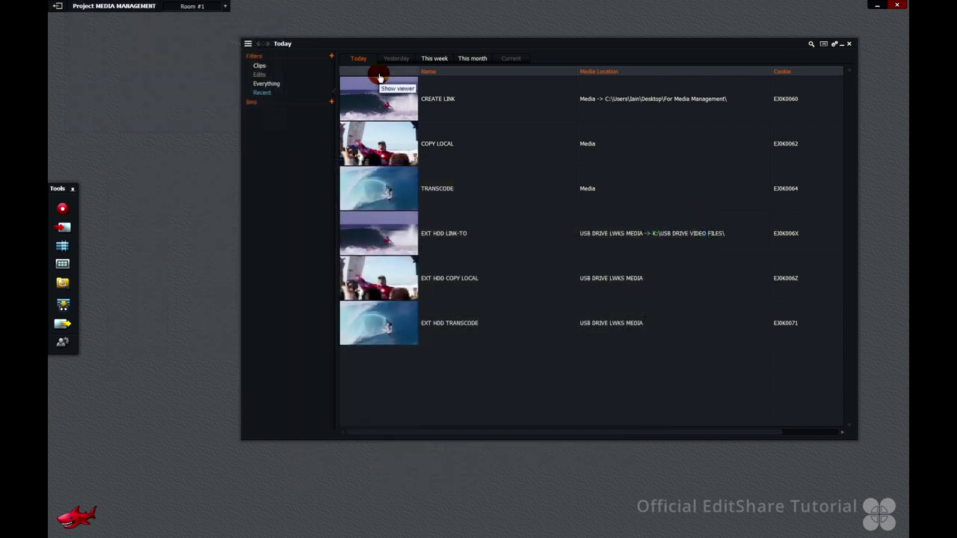
Select all six clips in the bin and choose Delete from the bin commands
key("ctrl+a")
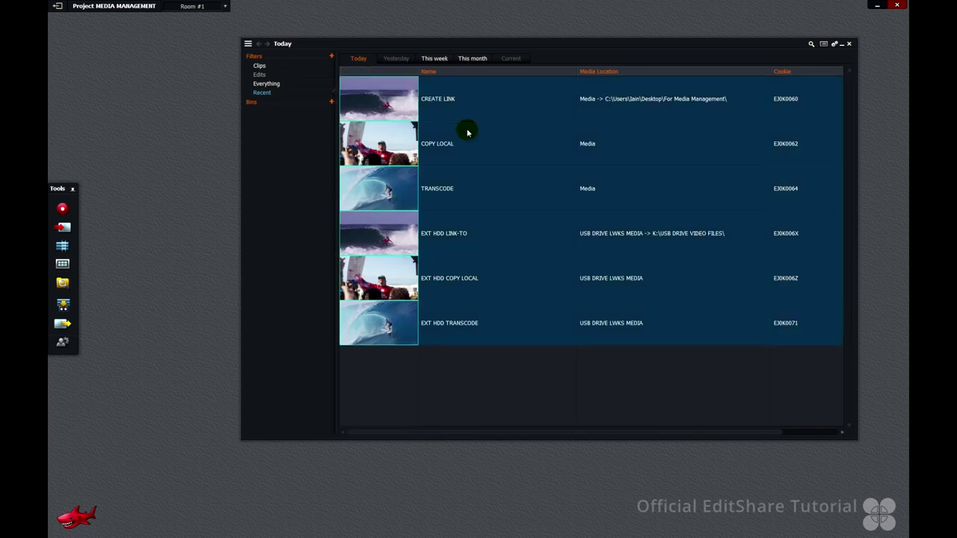
right_click(467, 133)
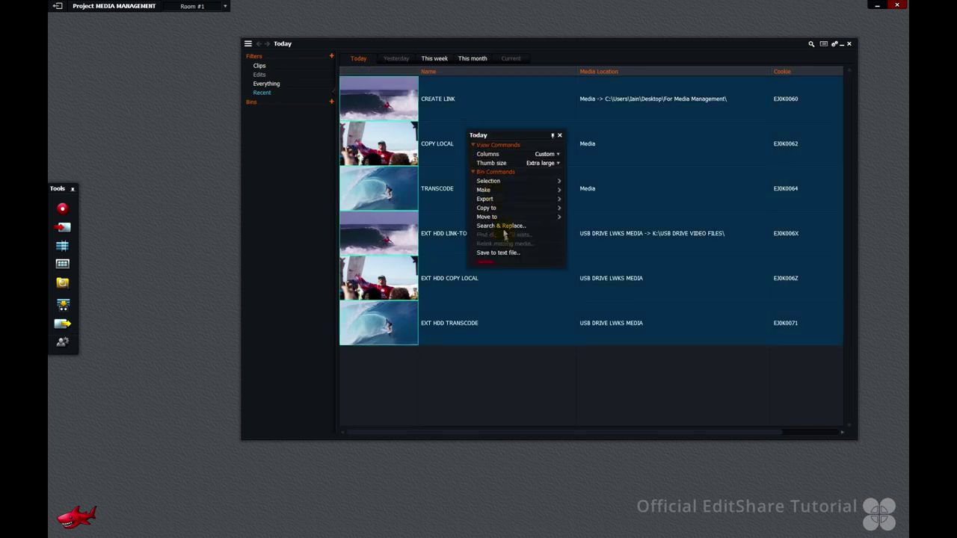
left_click(505, 263)
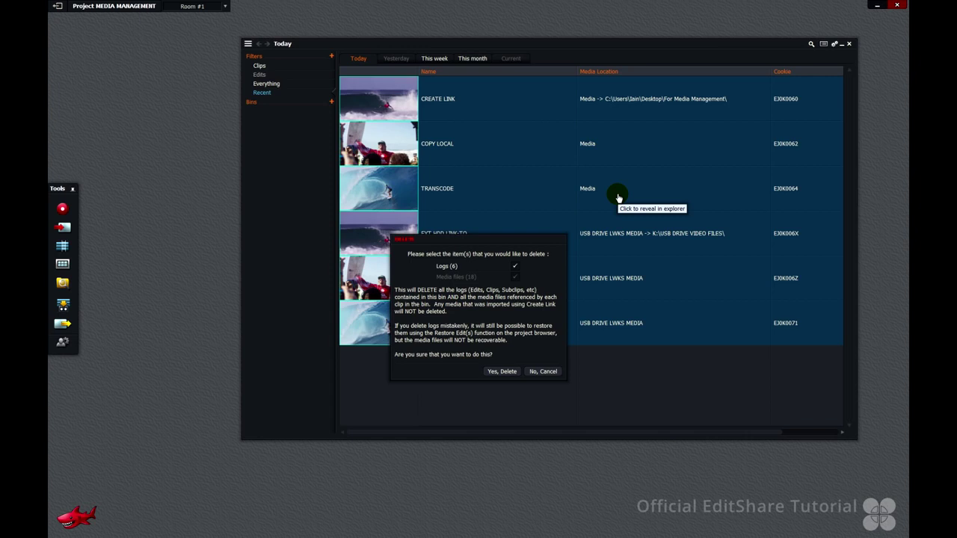
Confirm deleting the clips and media, then check the local Material and Sound folders
left_click(502, 371)
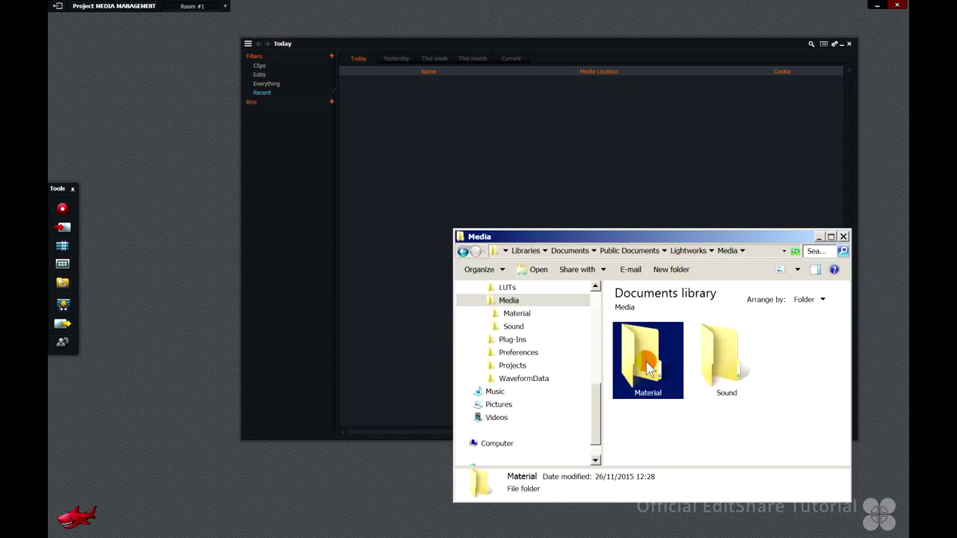
double_click(646, 364)
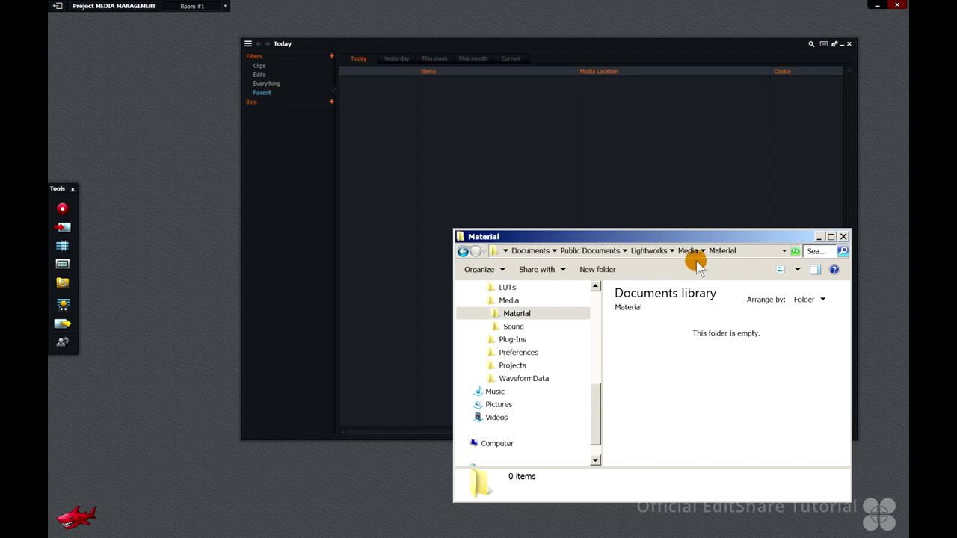
left_click(693, 250)
double_click(710, 365)
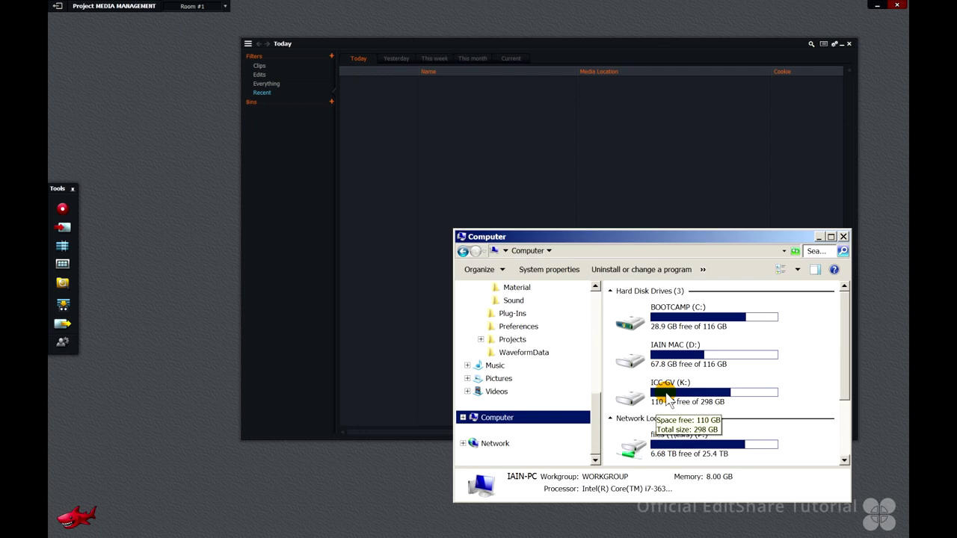
Check that the K:\USB DRIVE LWKS MEDIA Material and Sound folders are empty
left_click(639, 308)
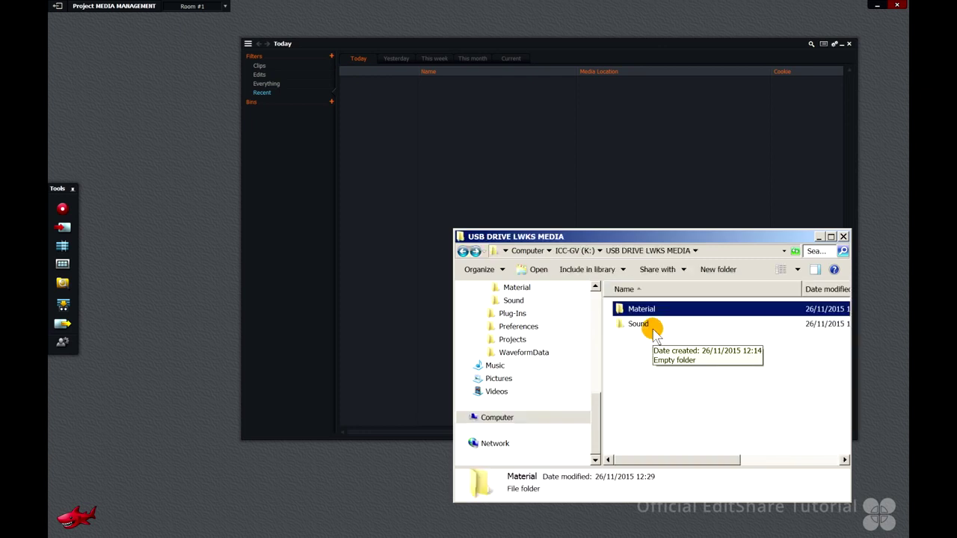
key("Return")
key("BackSpace")
key("Down")
key("Return")
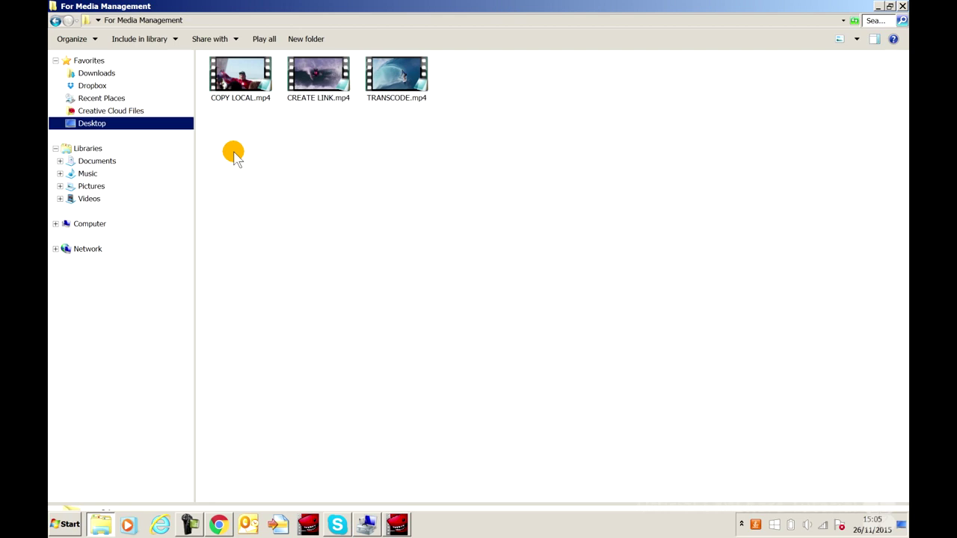
Box-select the three mp4 files in the For Media Management folder
left_click_drag(234, 153, 403, 91)
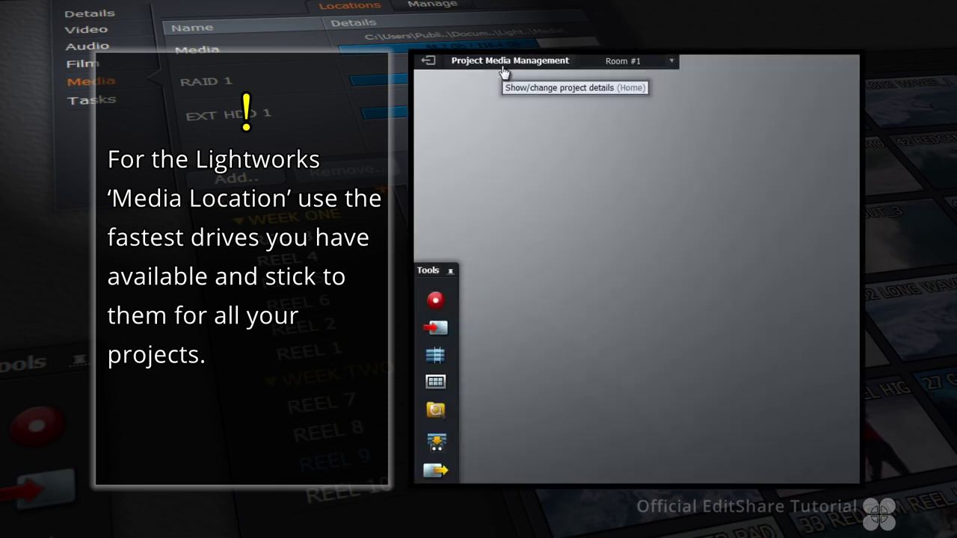
Remove the Media entry from the project's media locations and confirm the warning
left_click(504, 71)
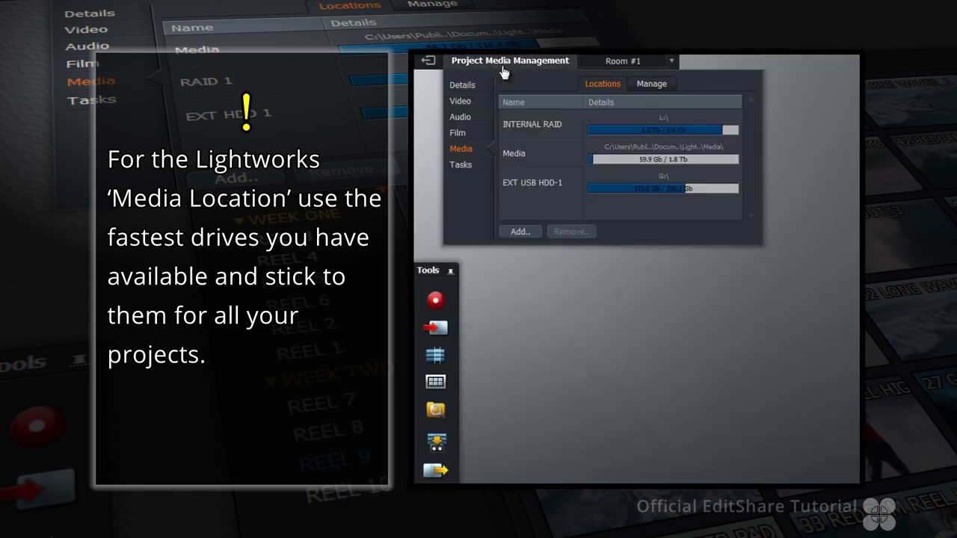
left_click(547, 154)
left_click(573, 233)
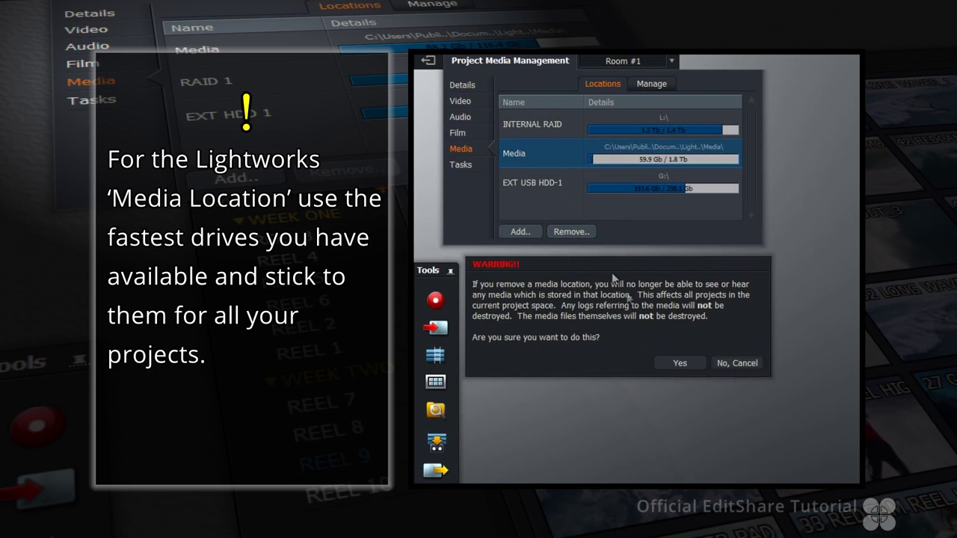
left_click(675, 364)
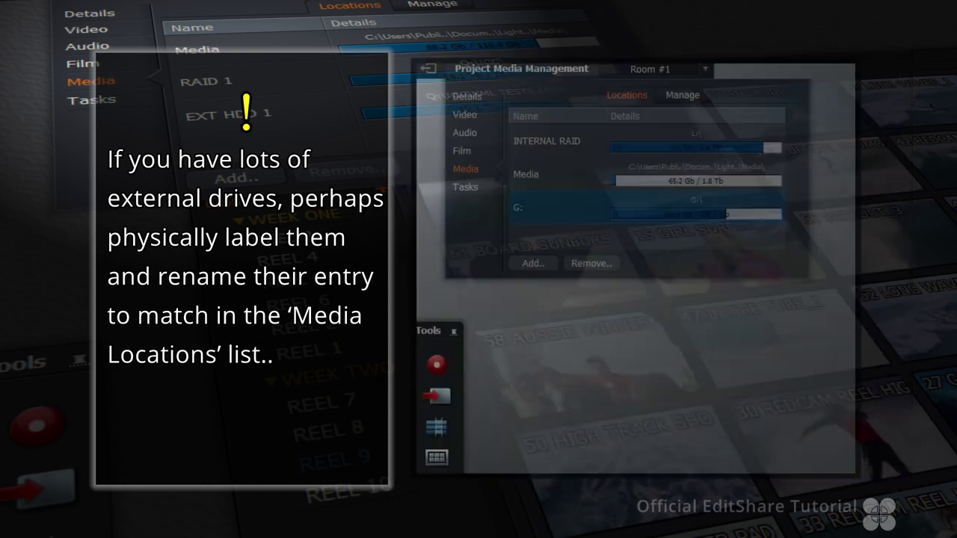
Rename the G:\ media location to 'EXT USB HDD (G:\)'
type("EX")
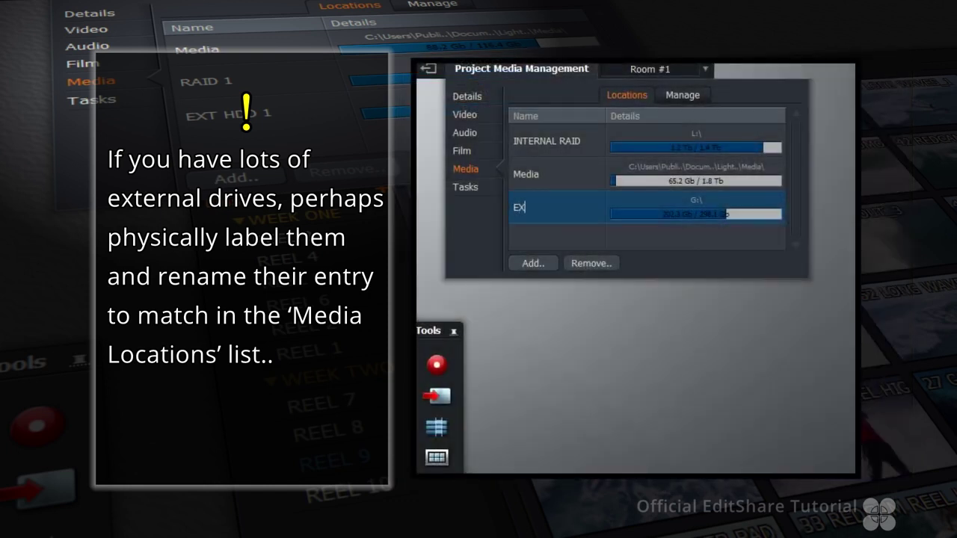
type("T US")
type("B HDD ")
type("(G")
type(":\\")
type(")")
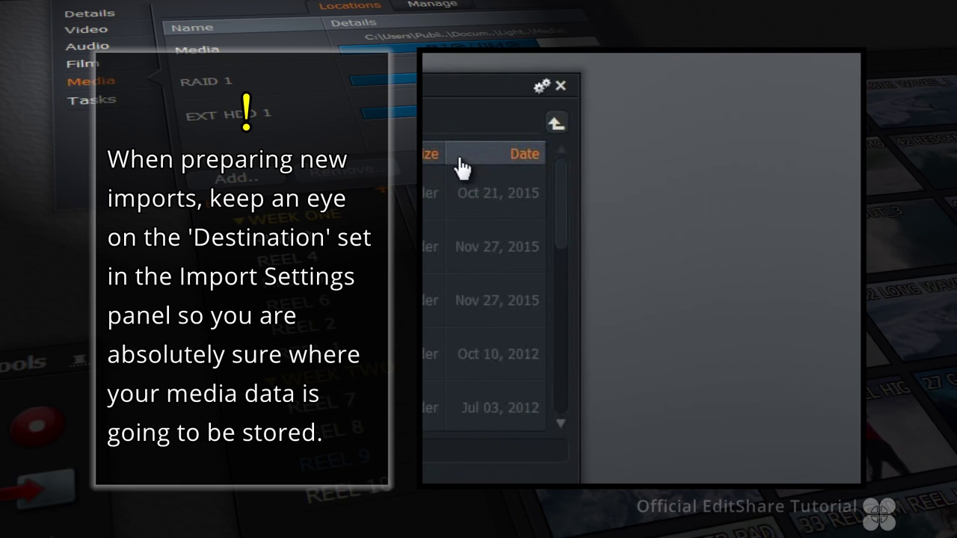
List the import destinations: INTERNAL RAID, EXT USB HDD-1 and Auto (current)
left_click(541, 89)
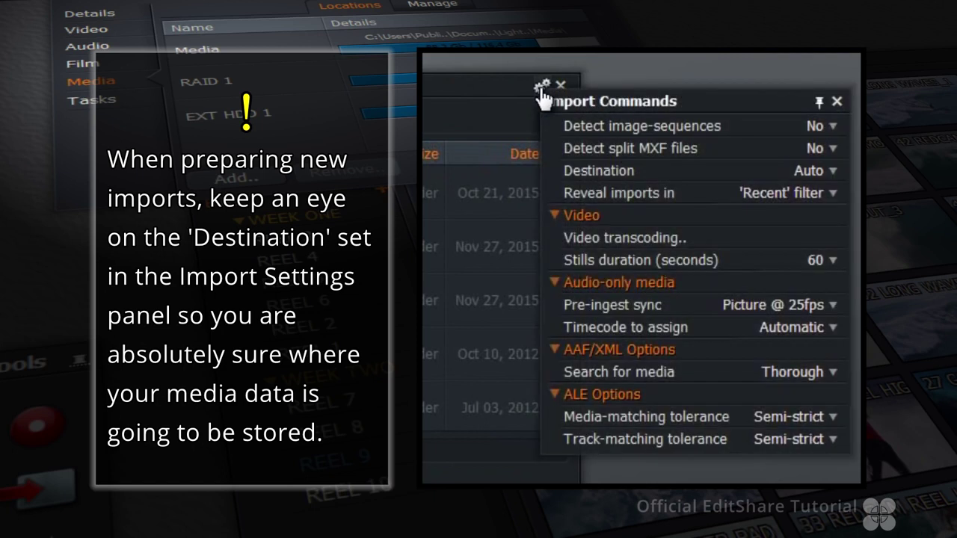
left_click(829, 172)
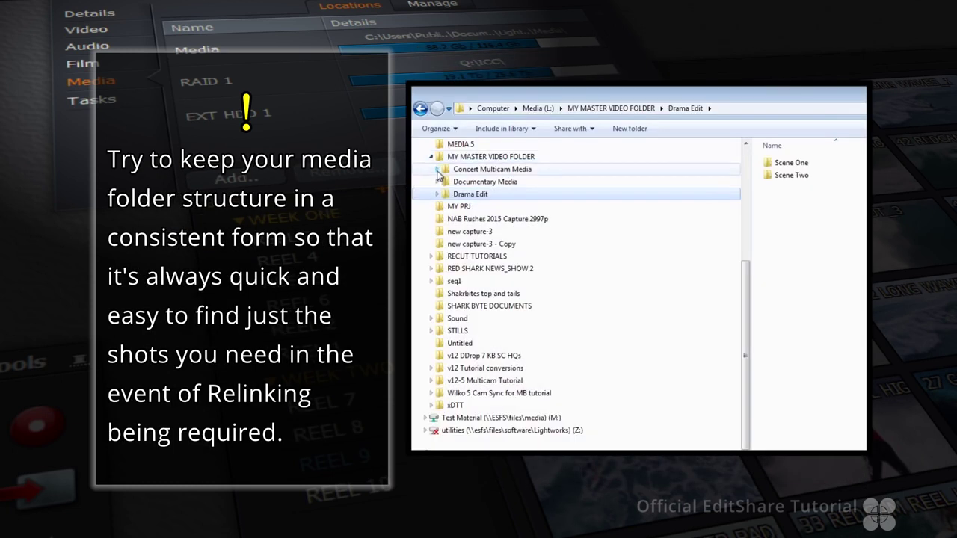
Expand Concert Multicam Media, Documentary Media, Shoot Day One and Drama Edit in the folder tree
left_click(438, 171)
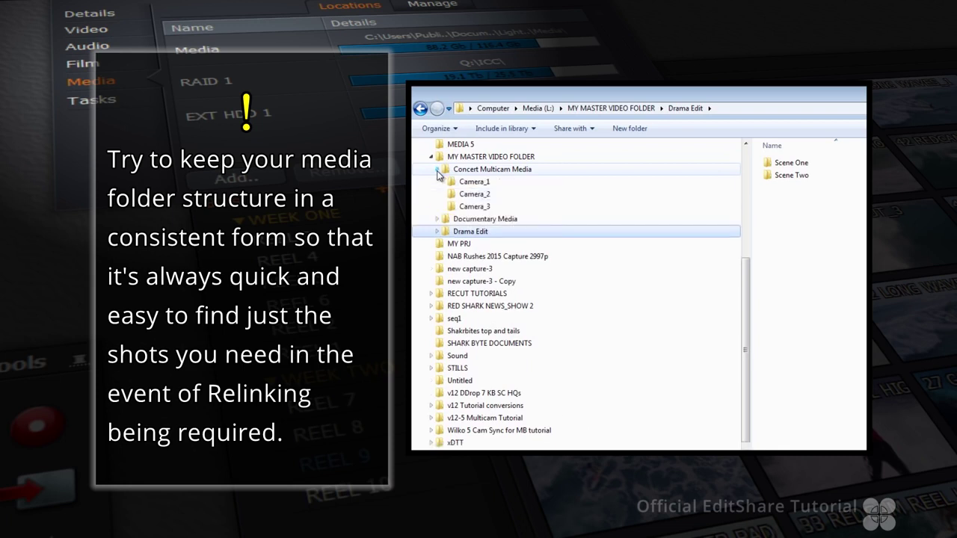
left_click(437, 220)
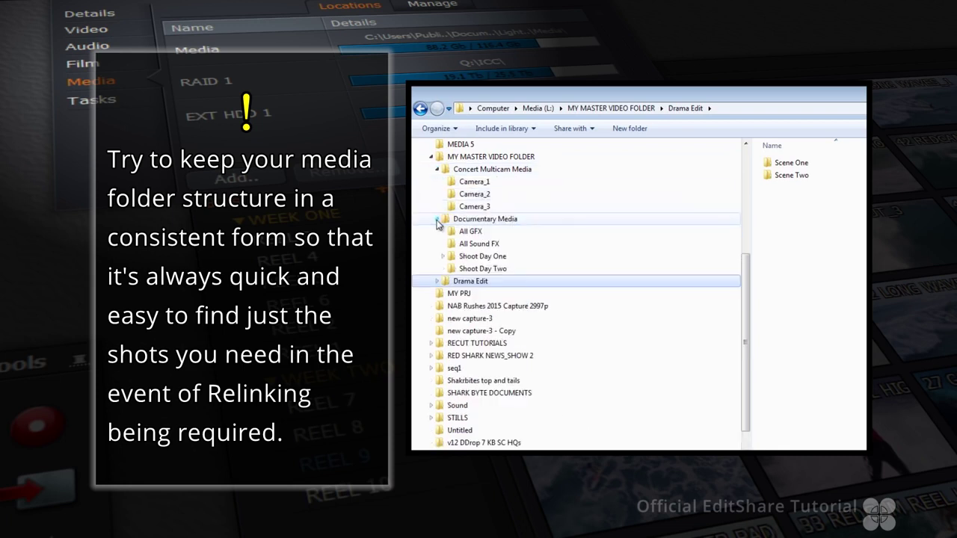
left_click(442, 257)
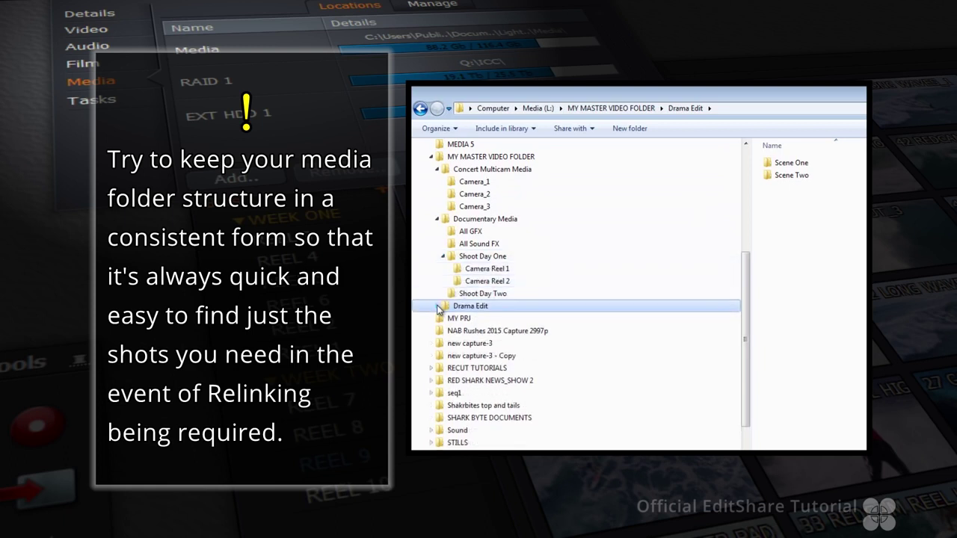
left_click(438, 307)
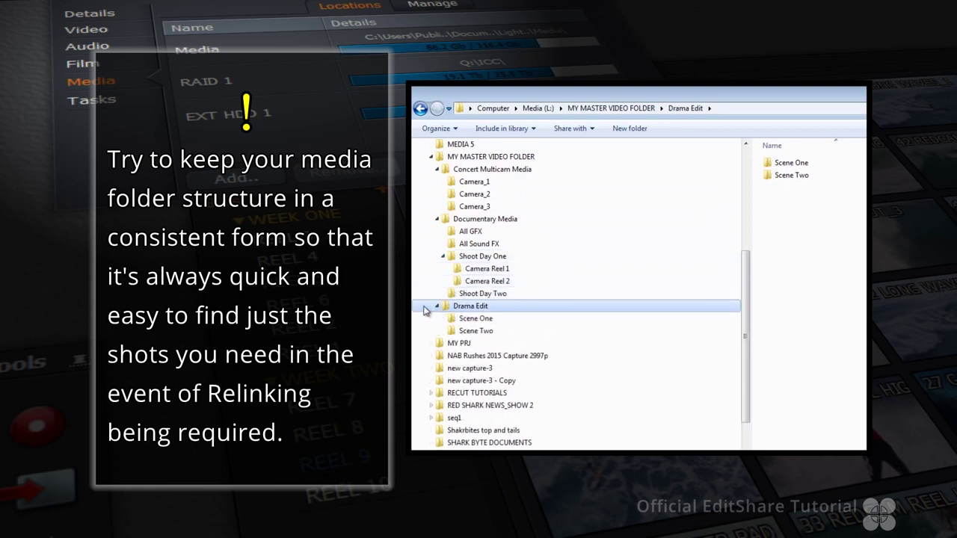